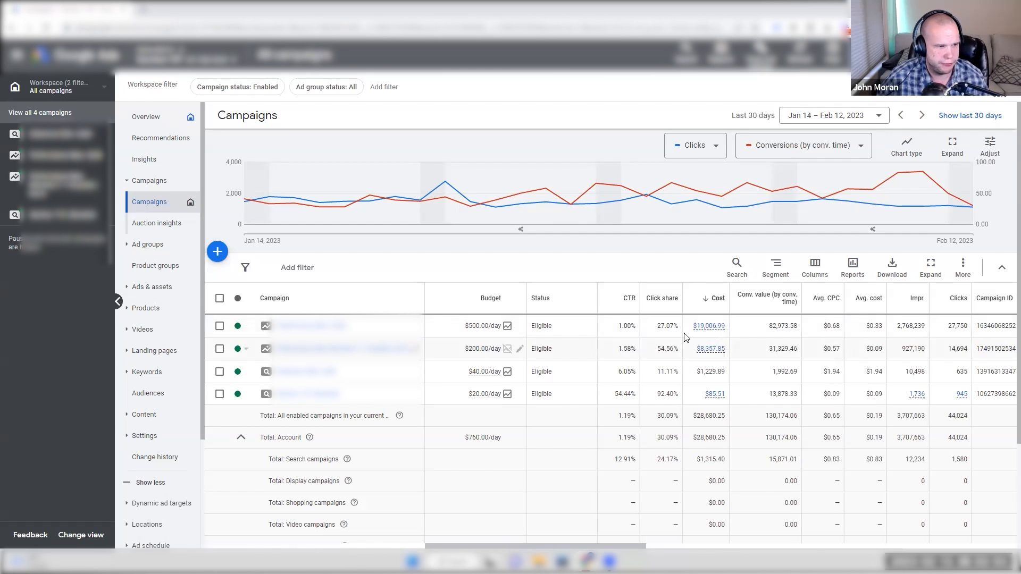
# Step: Open the asset groups of the $500/day Performance Max campaign and show 50 asset groups per page
pyautogui.click(351, 325)
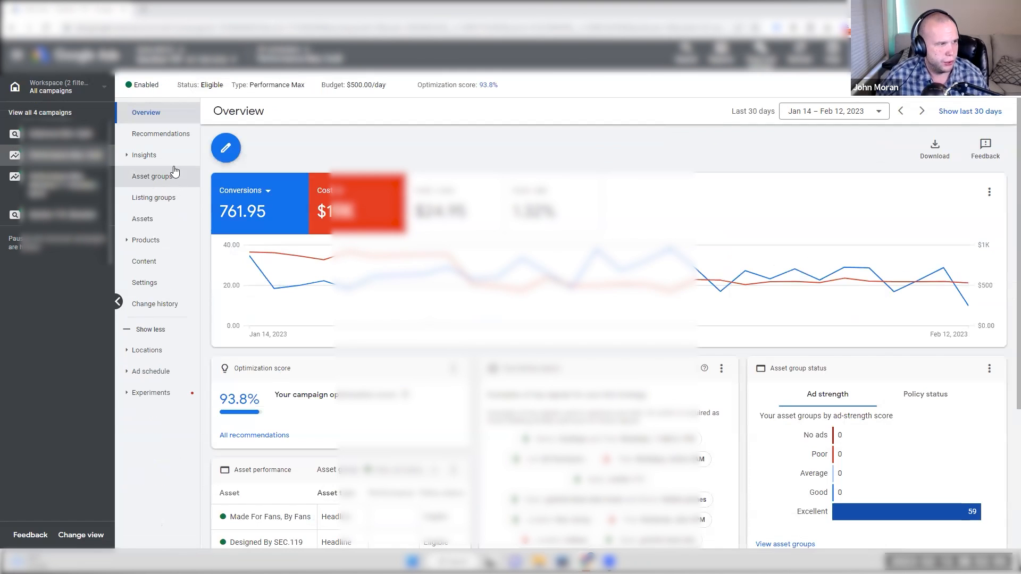
pyautogui.click(165, 179)
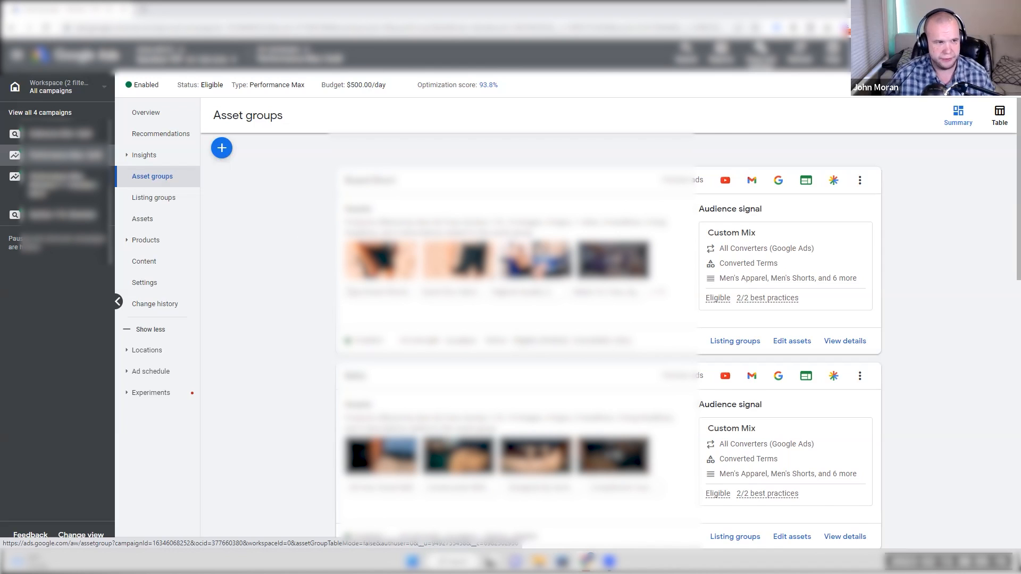
pyautogui.scroll(-3, 312, 358)
pyautogui.click(763, 485)
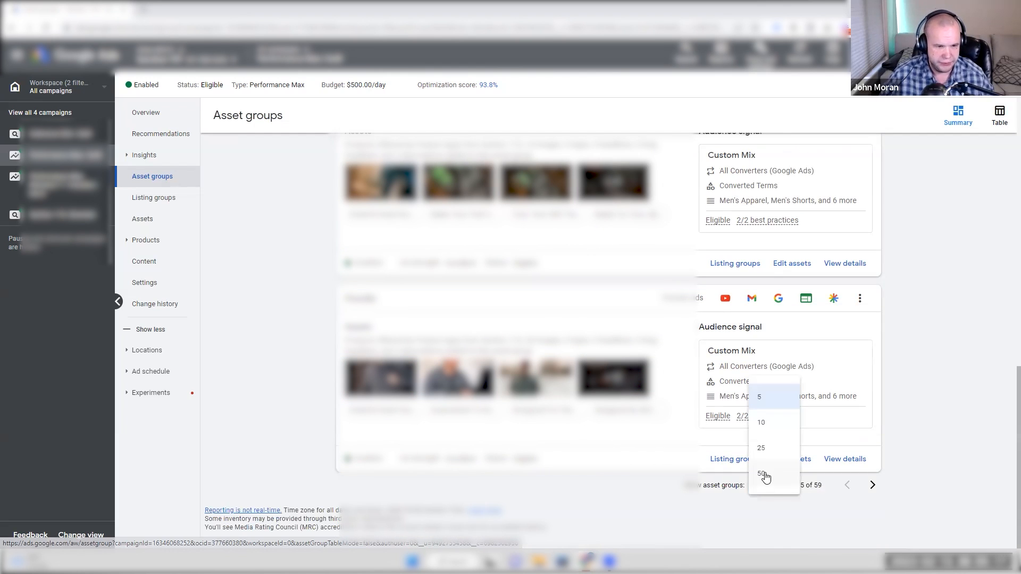
pyautogui.click(766, 472)
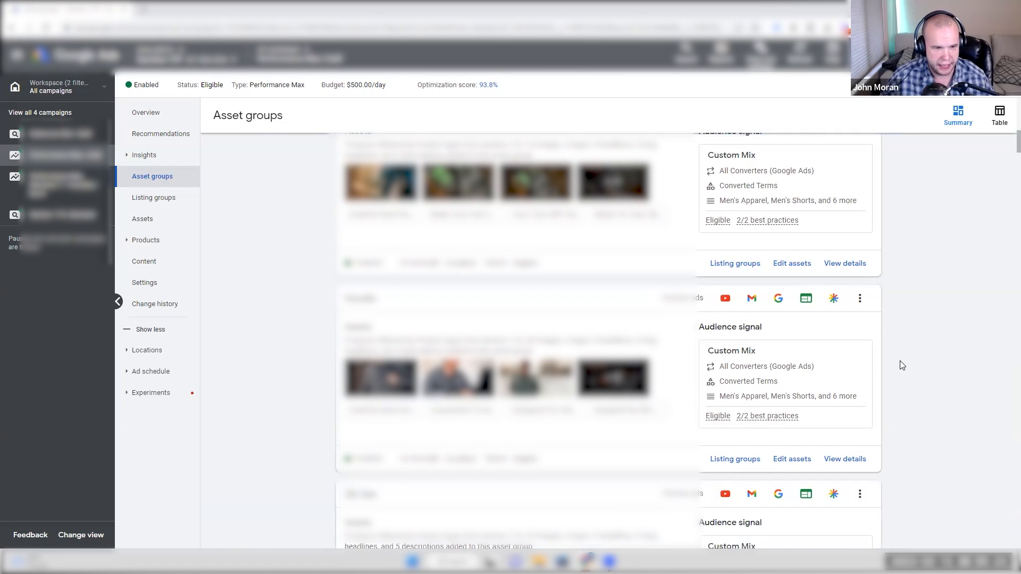
# Step: Examine the audience signals assigned to the campaign's asset groups throughout the list
pyautogui.scroll(-10, 920, 371)
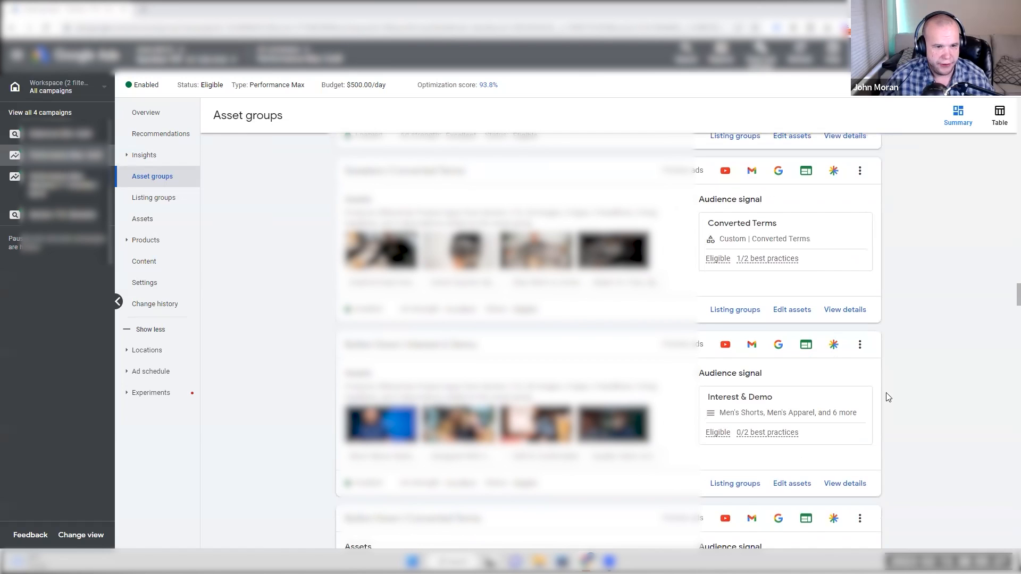
pyautogui.scroll(-3, 886, 397)
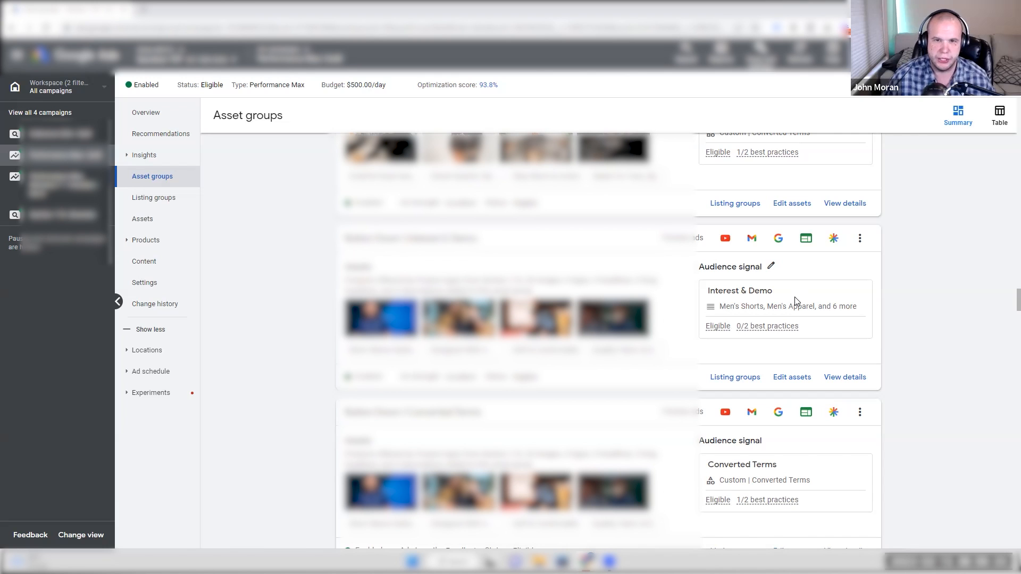
pyautogui.scroll(-10, 796, 300)
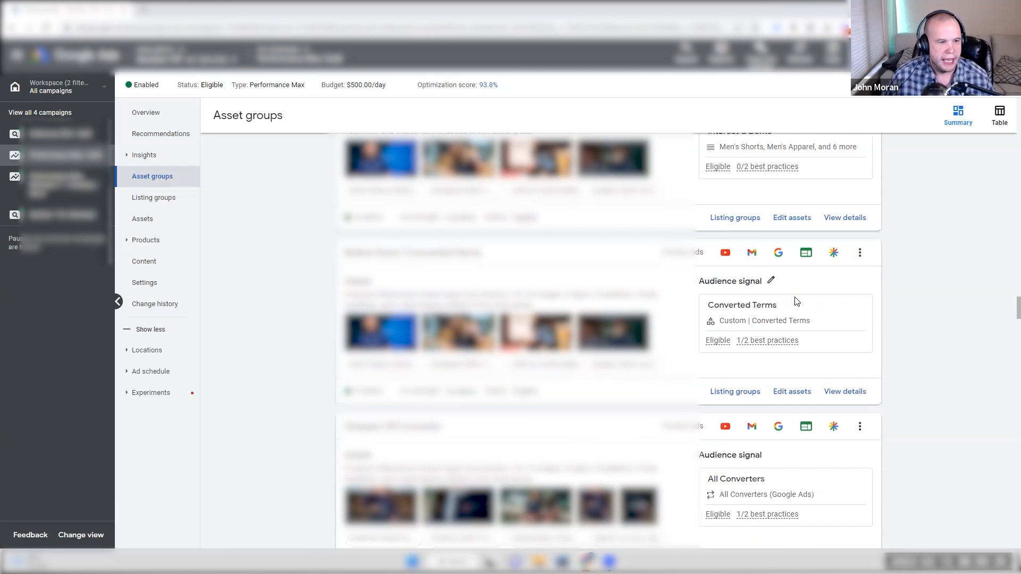
pyautogui.scroll(-5, 796, 301)
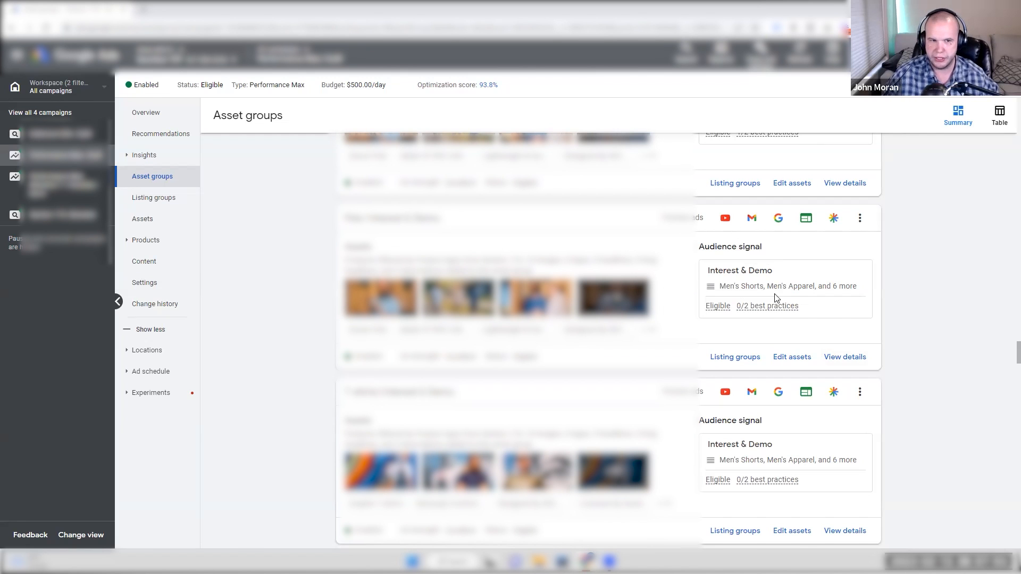
pyautogui.scroll(15, 330, 341)
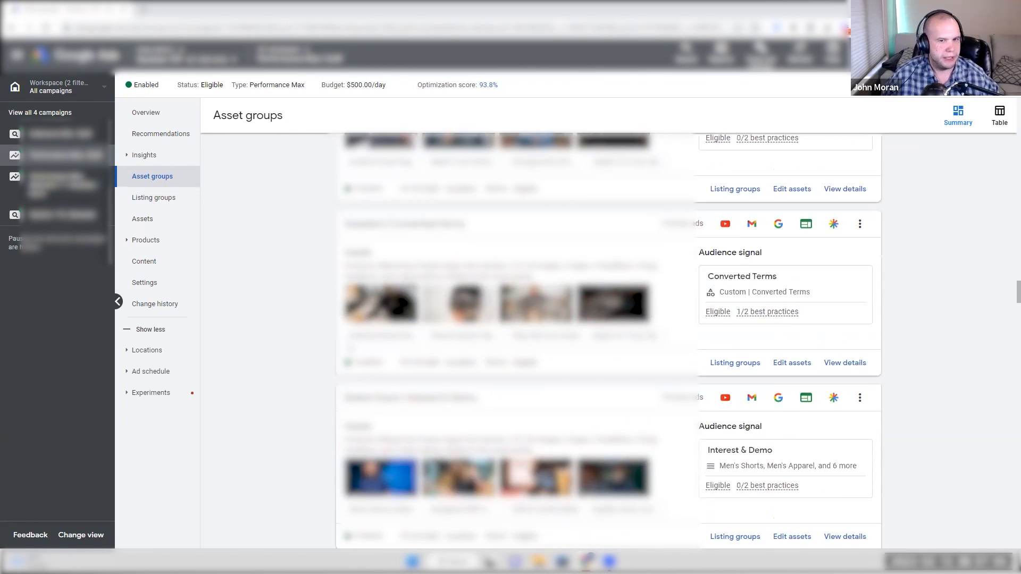
pyautogui.scroll(5, 311, 321)
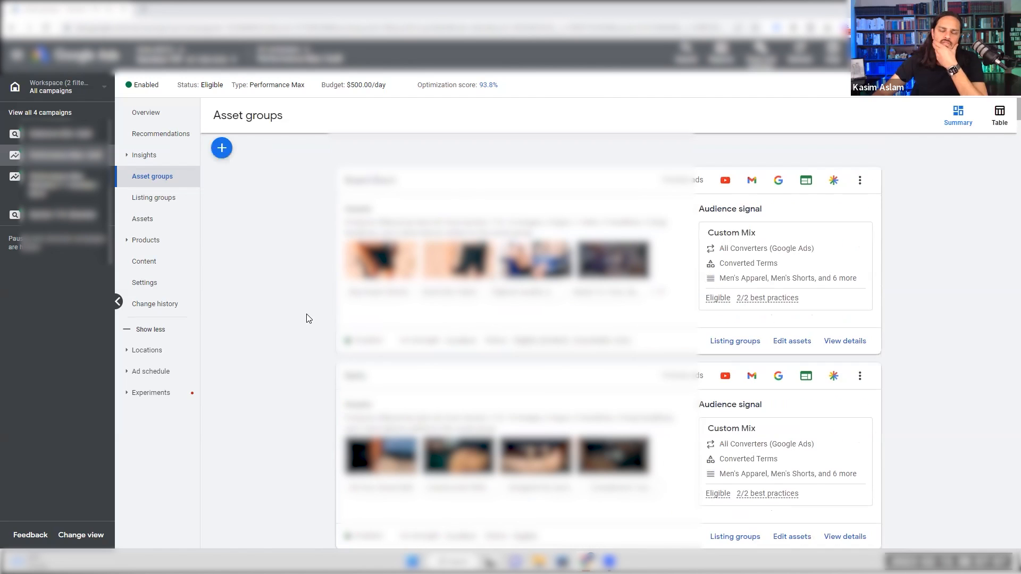
# Step: Open the campaign's insights and show more search categories per page in the search terms insight table
pyautogui.click(163, 161)
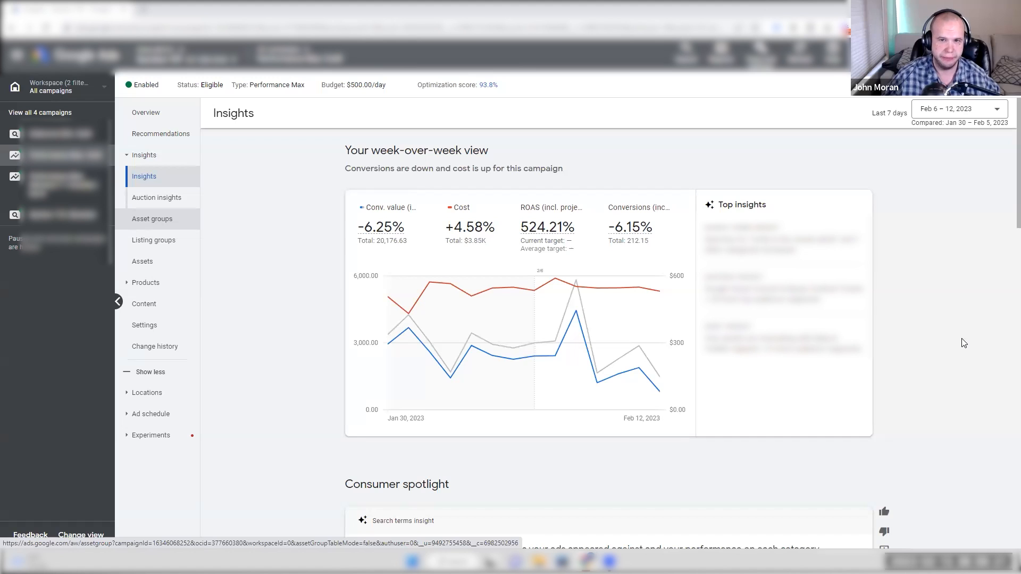
pyautogui.scroll(-9, 964, 341)
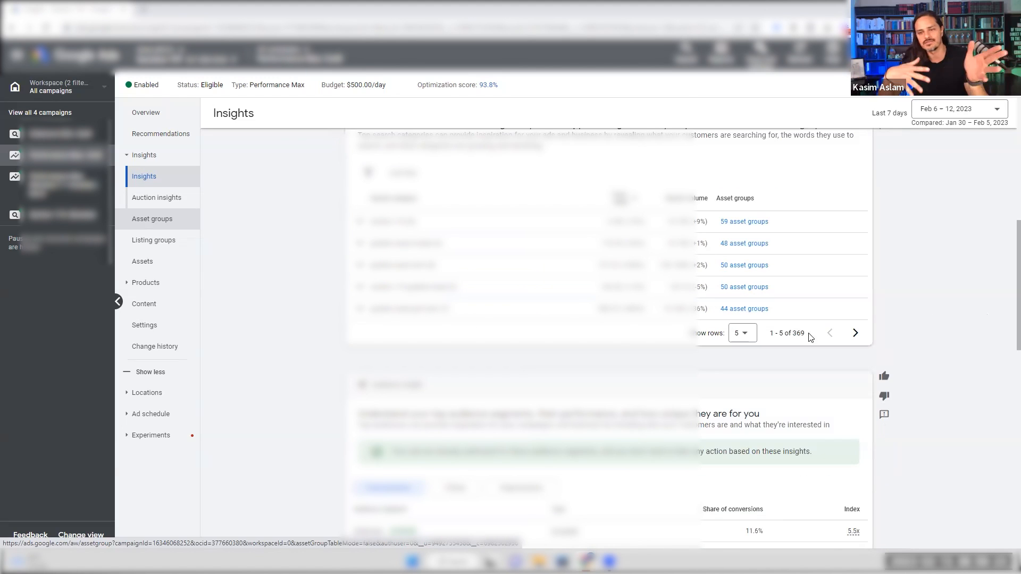
pyautogui.click(742, 333)
pyautogui.click(745, 497)
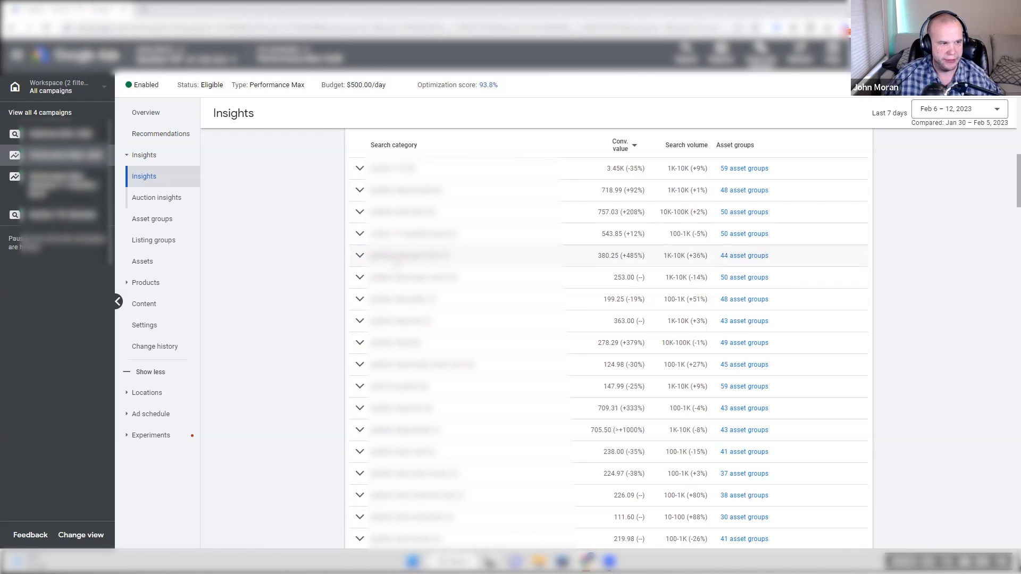
# Step: Expand the "grateful dead golf shirt" search category and view the performance of its related asset groups
pyautogui.click(361, 257)
pyautogui.click(742, 256)
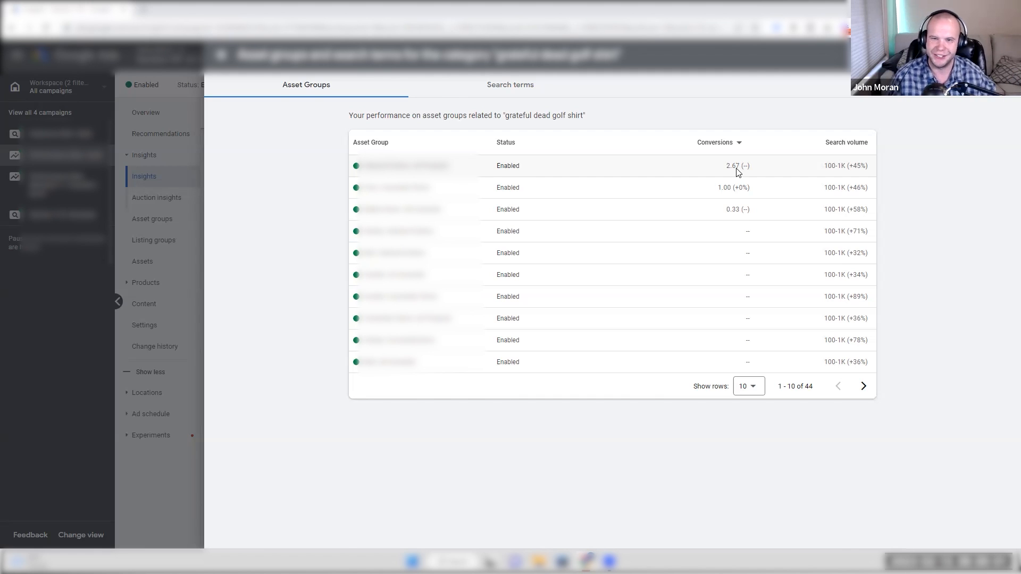
pyautogui.click(221, 55)
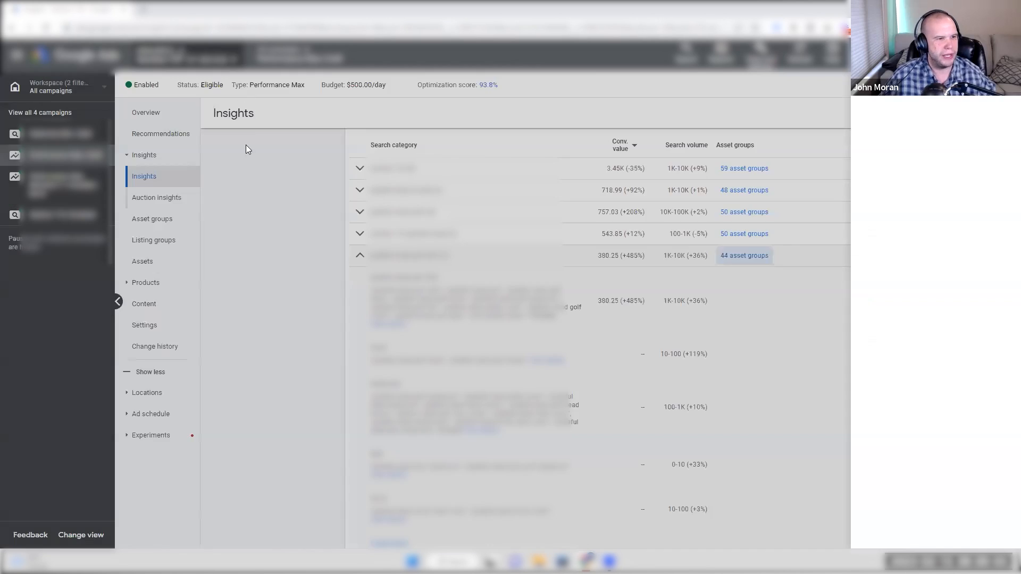
# Step: Return to the campaign's asset groups and look over their Custom Mix audience signals
pyautogui.click(152, 218)
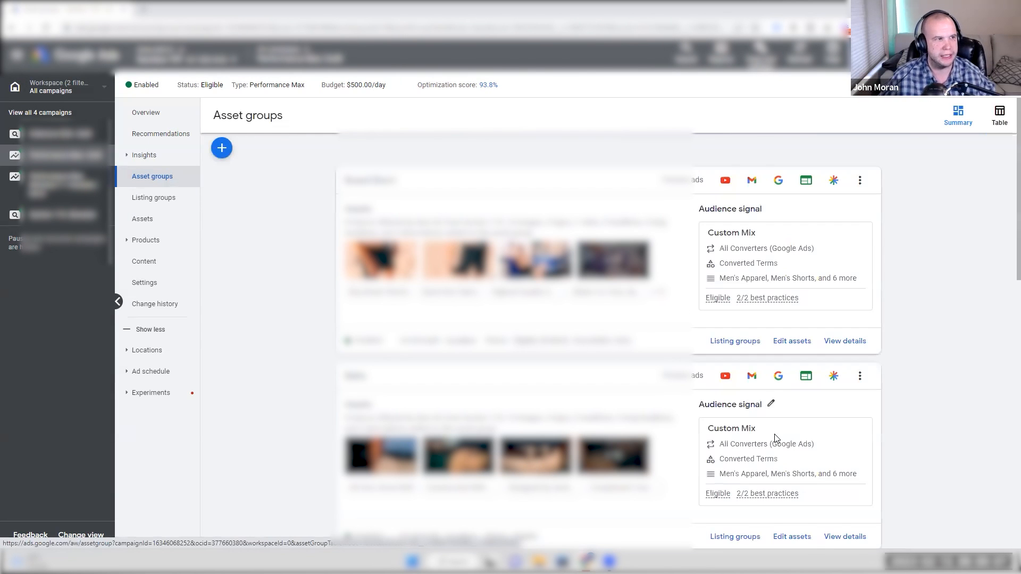
pyautogui.scroll(-3, 920, 449)
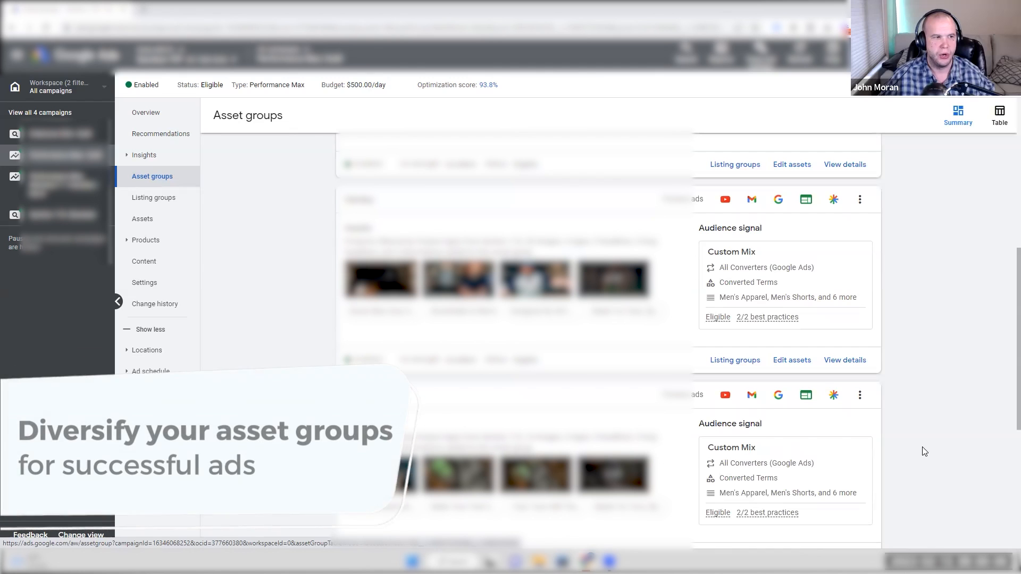
pyautogui.scroll(-1, 927, 444)
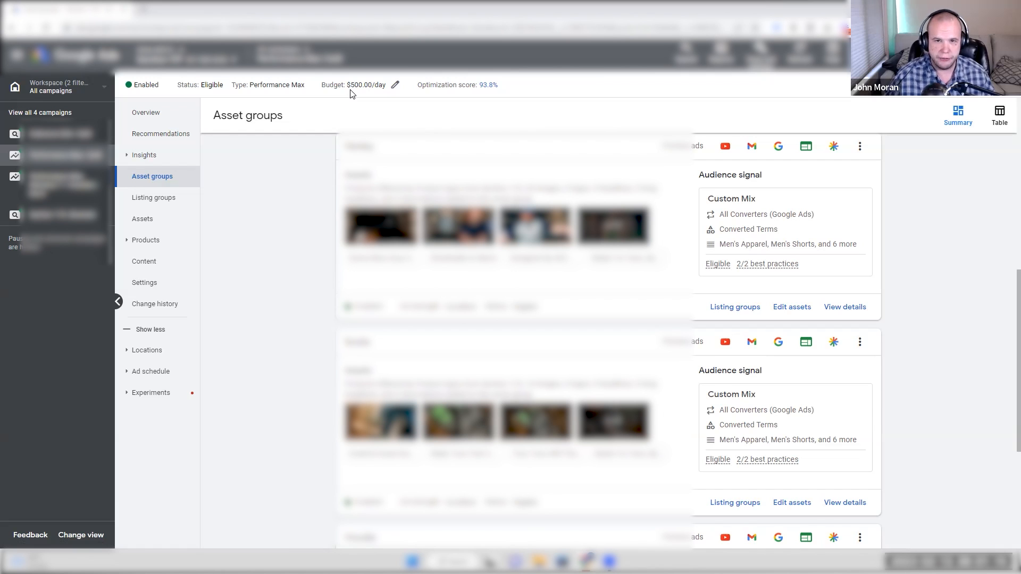
# Step: Open the campaign's listing groups for the last 30 days and reload the page
pyautogui.click(160, 197)
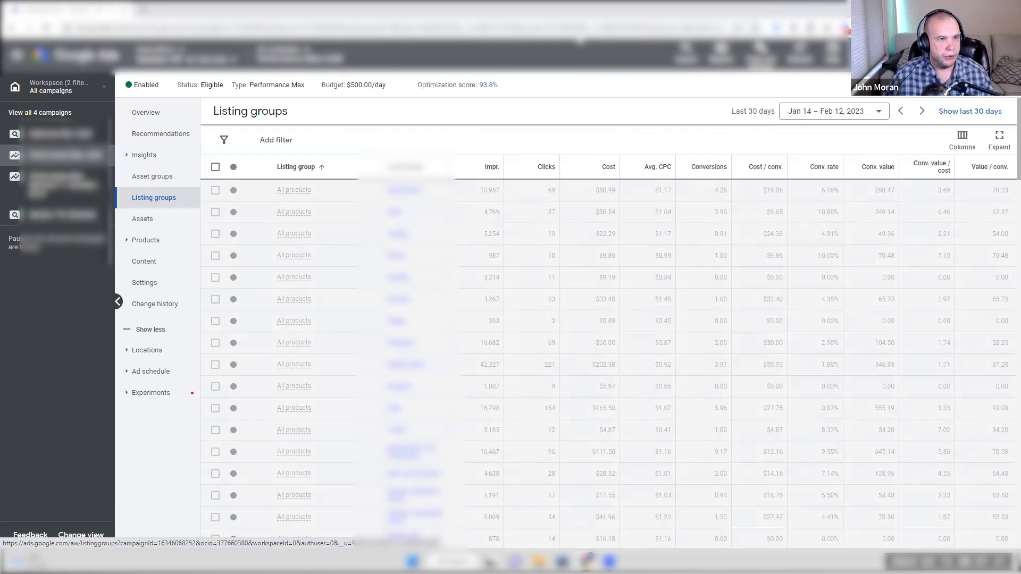
pyautogui.click(580, 28)
pyautogui.press('Return')
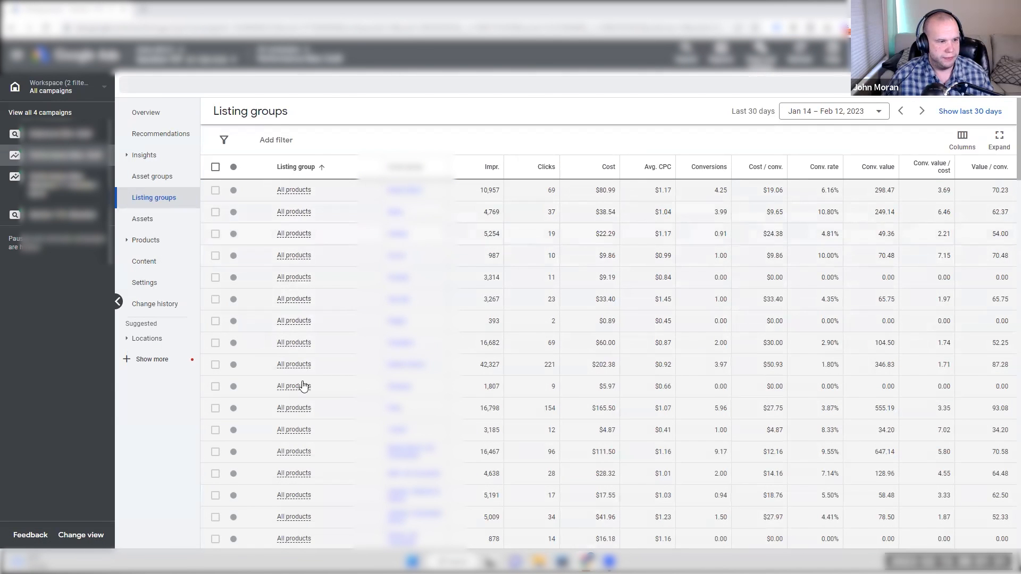
# Step: Examine the conversion performance of the listing groups across asset groups and sort them by conversions, highest first
pyautogui.scroll(-2, 350, 291)
pyautogui.scroll(-7, 350, 291)
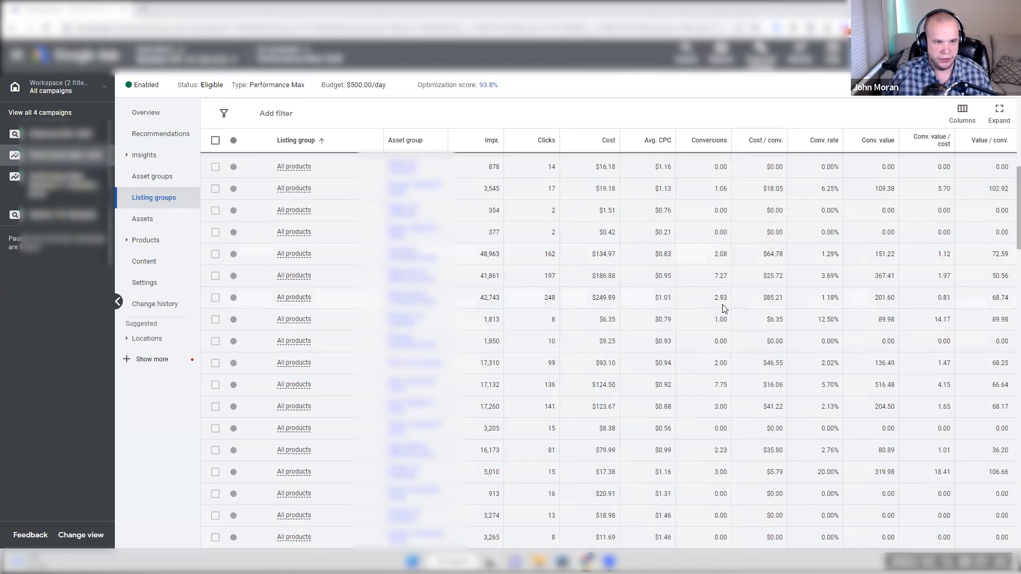
pyautogui.scroll(-6, 726, 304)
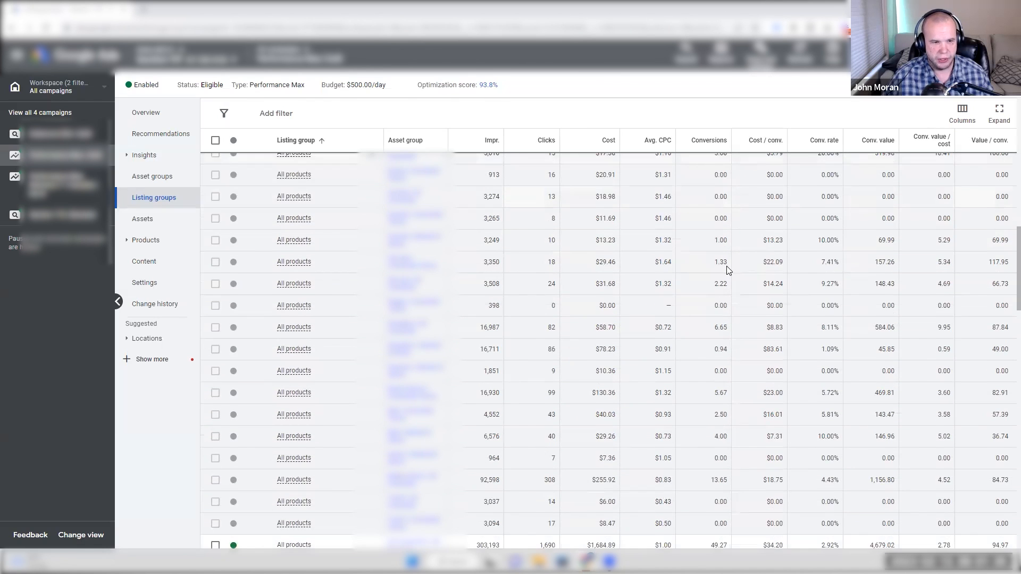
pyautogui.scroll(-4, 727, 266)
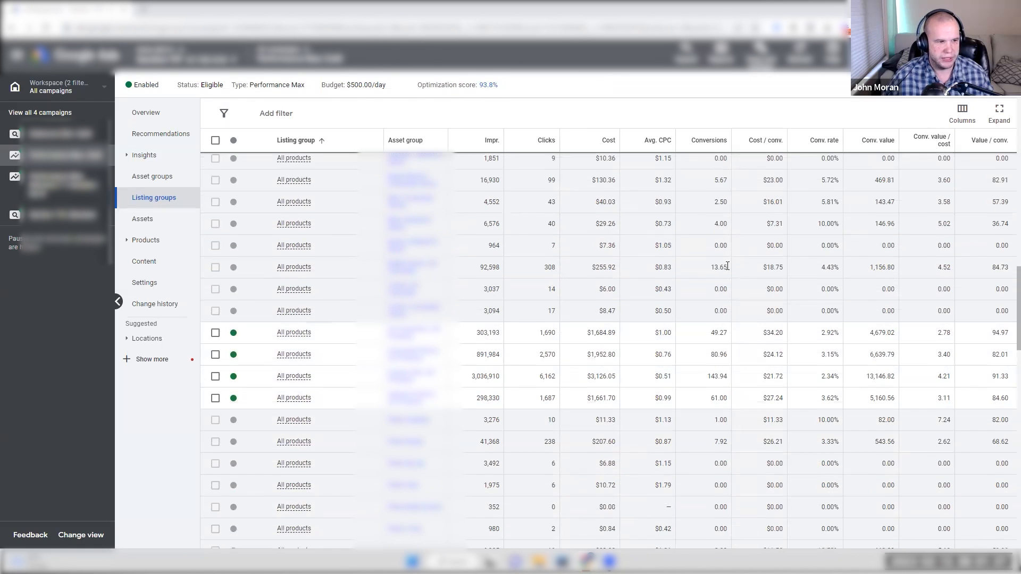
pyautogui.scroll(-3, 726, 269)
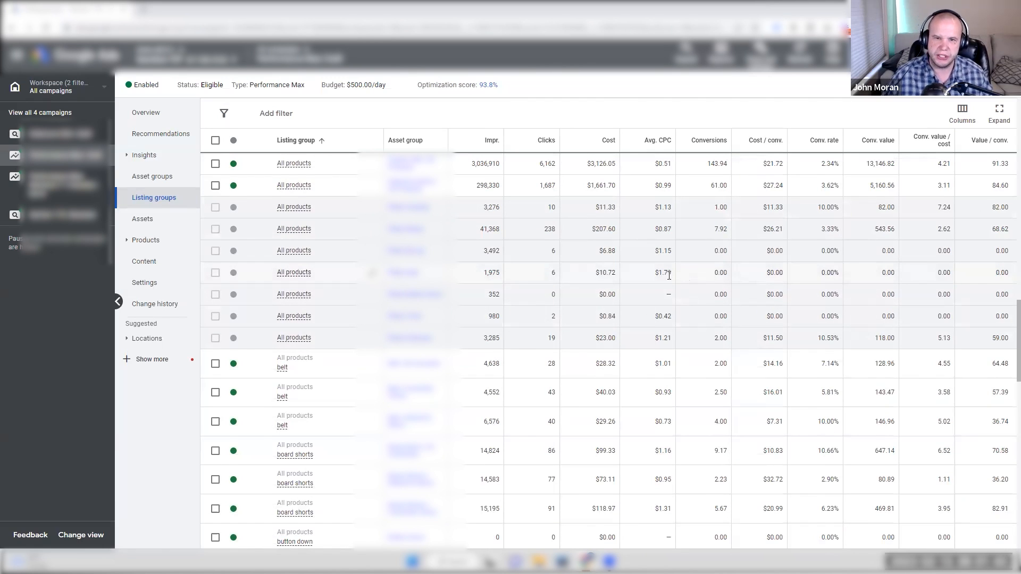
pyautogui.scroll(5, 707, 372)
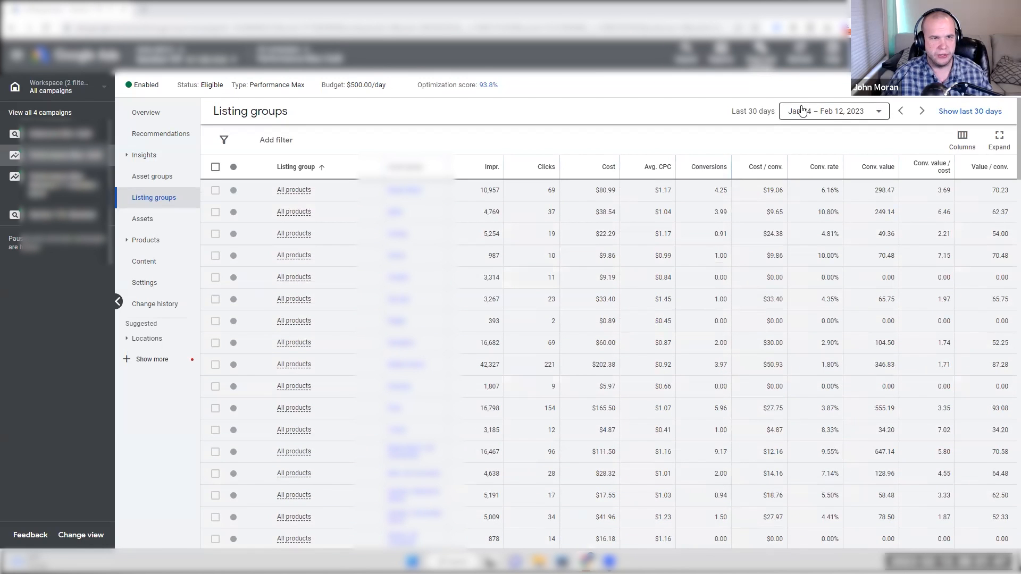
pyautogui.click(730, 174)
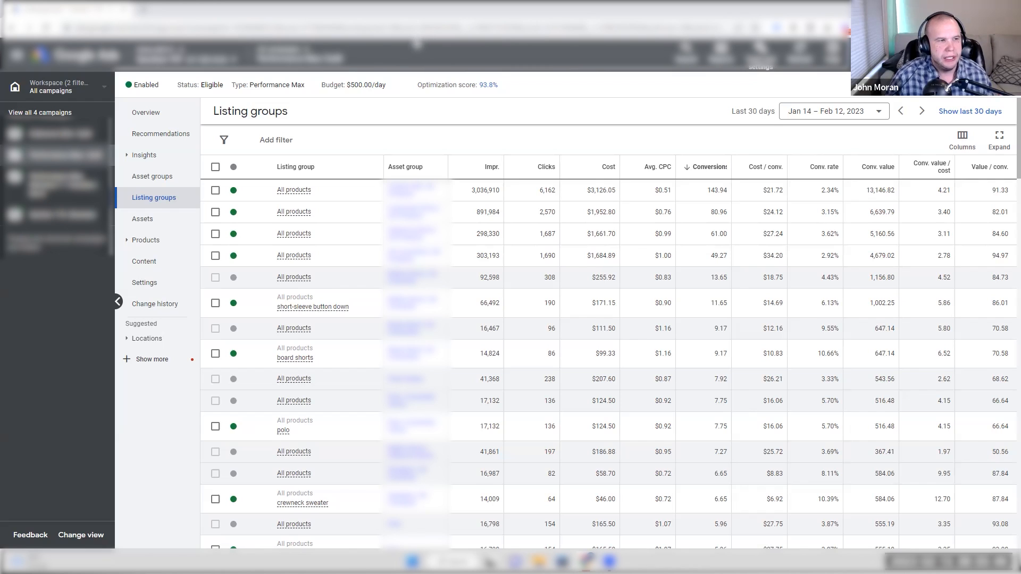
# Step: Return to the list of all campaigns and open the insights of the $500/day Performance Max campaign
pyautogui.click(297, 54)
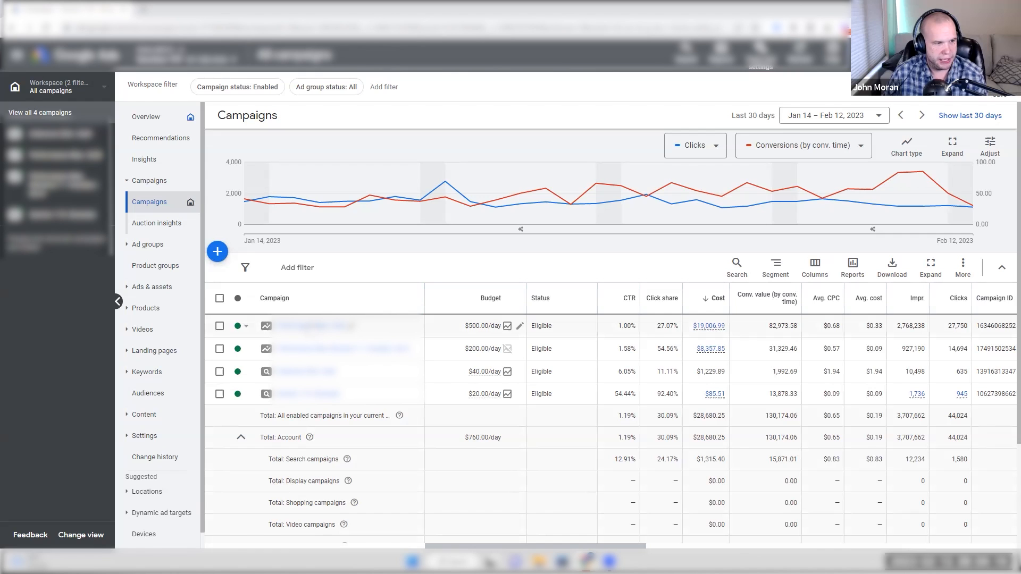
pyautogui.click(313, 325)
pyautogui.click(188, 161)
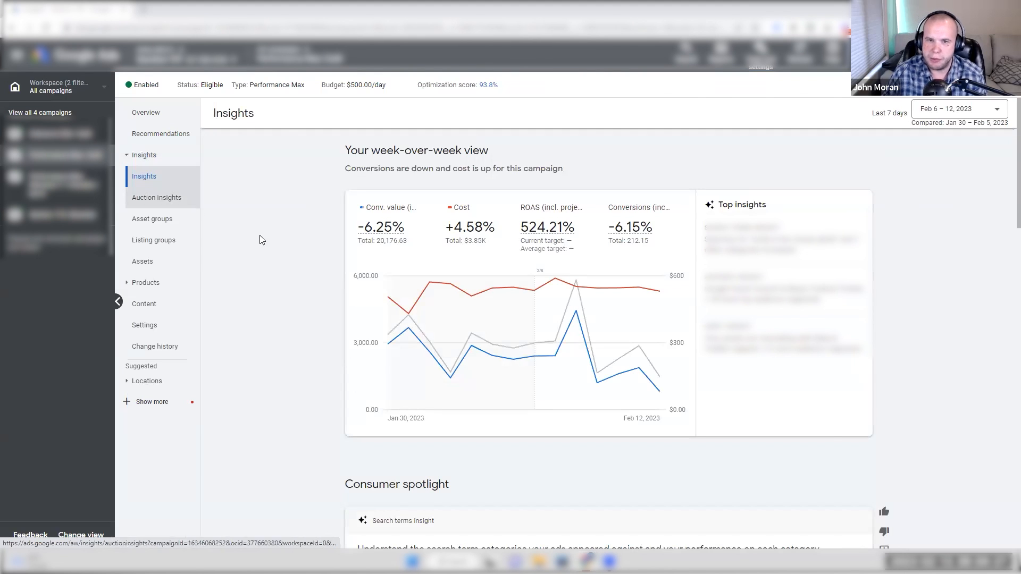
# Step: Show 100 rows in the search terms insight table and examine conversion value and asset groups by search category
pyautogui.scroll(-7, 259, 240)
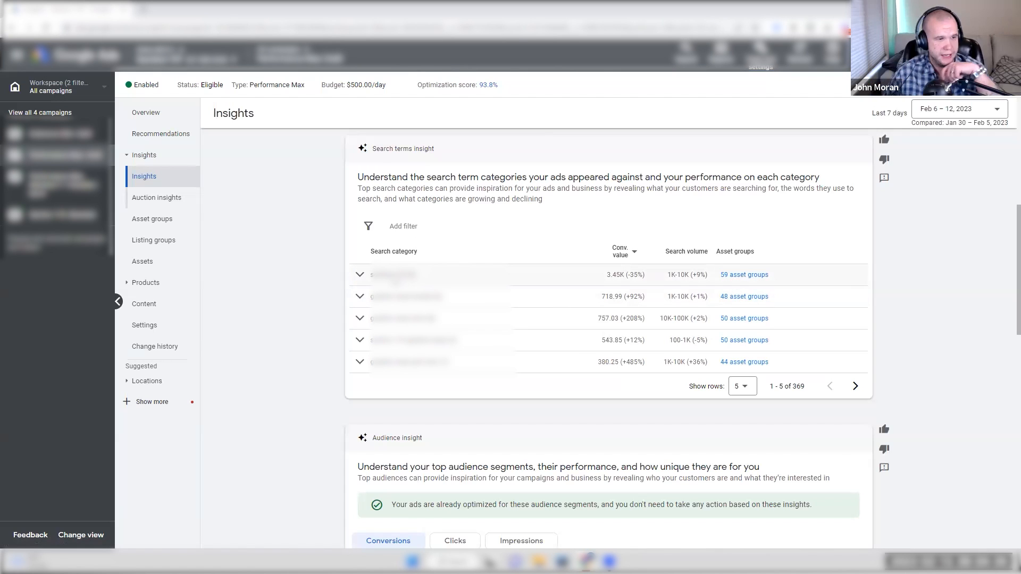
pyautogui.click(743, 387)
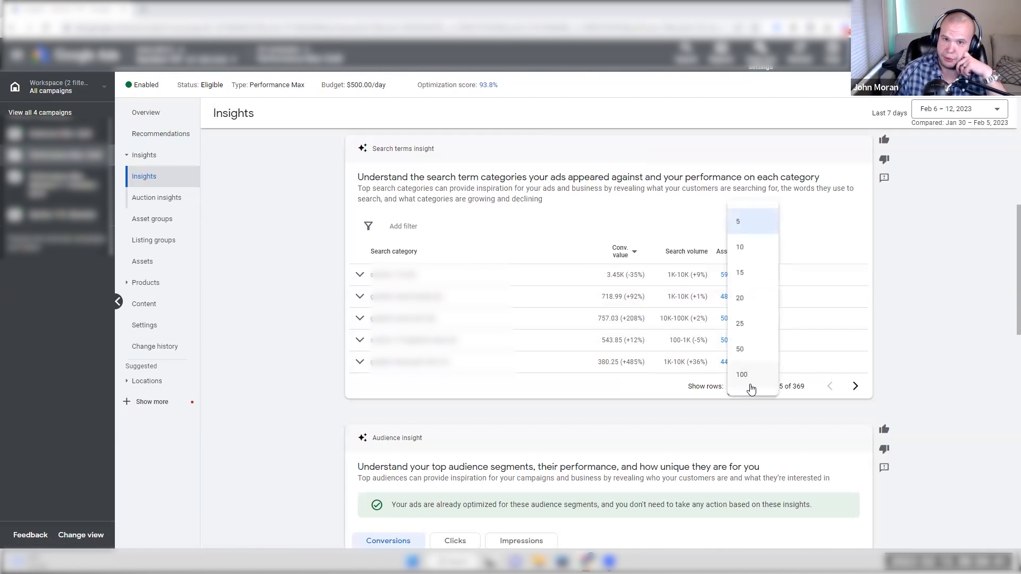
pyautogui.click(752, 375)
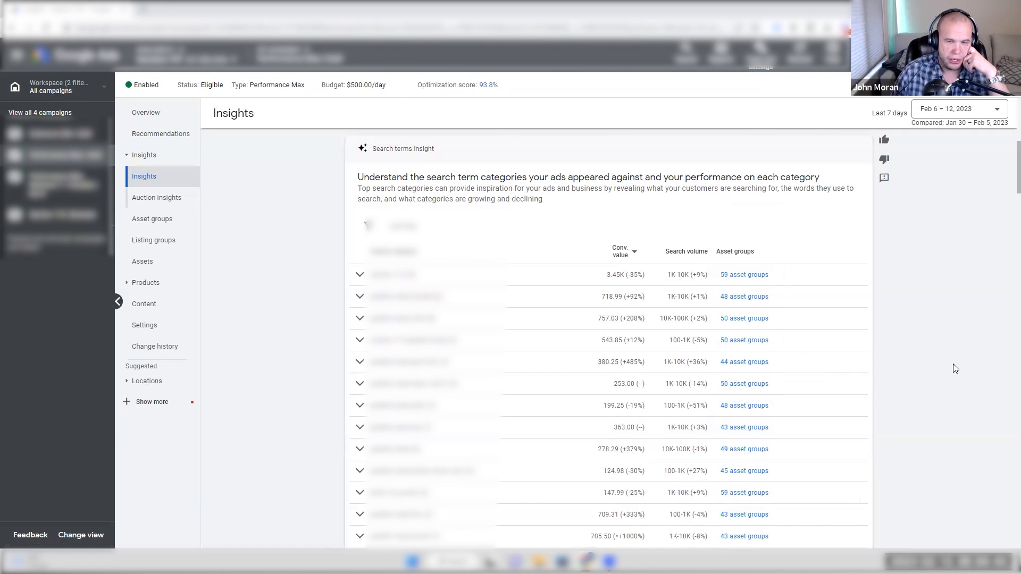
pyautogui.scroll(-1, 955, 369)
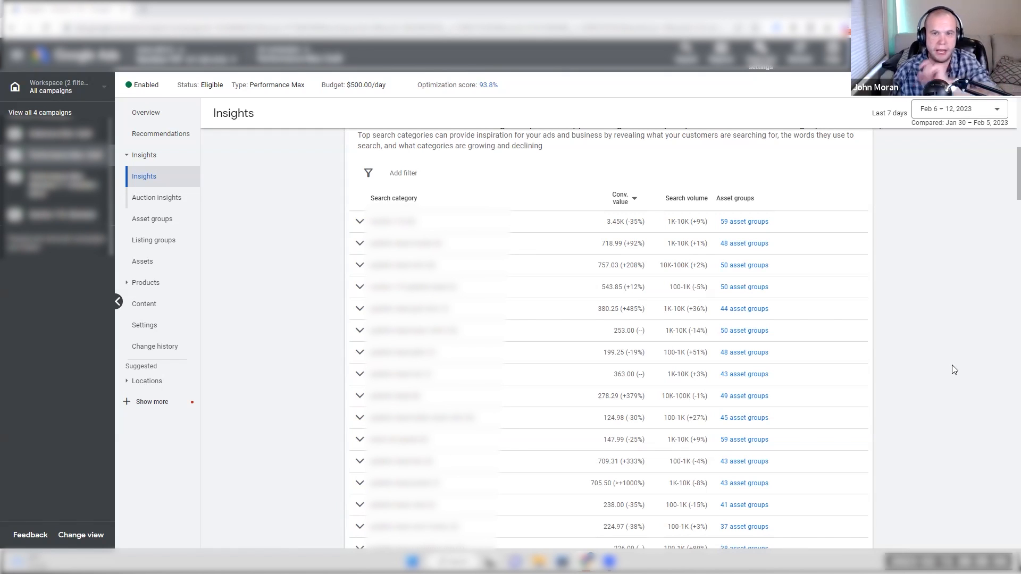
pyautogui.scroll(1, 753, 374)
pyautogui.scroll(-2, 319, 269)
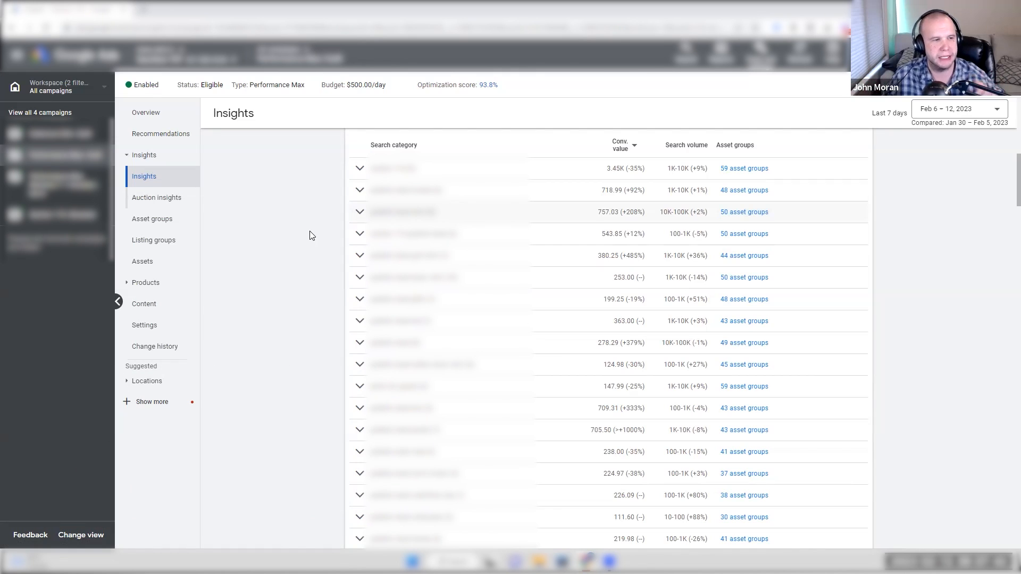
# Step: Go back to the list of all campaigns and check the cost of the $20/day search campaign
pyautogui.click(286, 61)
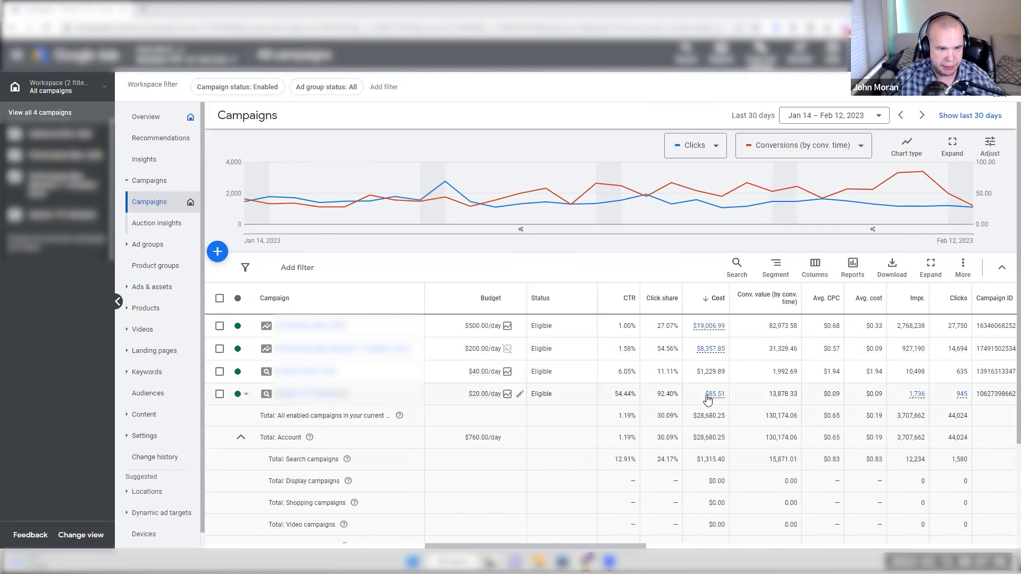
pyautogui.moveTo(717, 400)
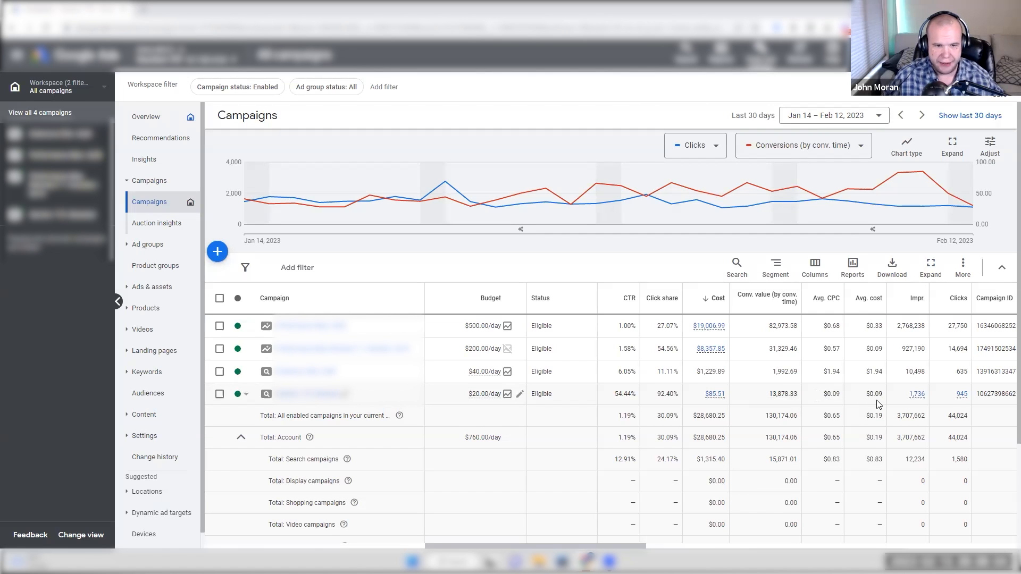
# Step: Compare the conversion value of the $20/day search campaign with that of the $500/day Performance Max campaign
pyautogui.moveTo(634, 547); pyautogui.dragTo(1005, 550)
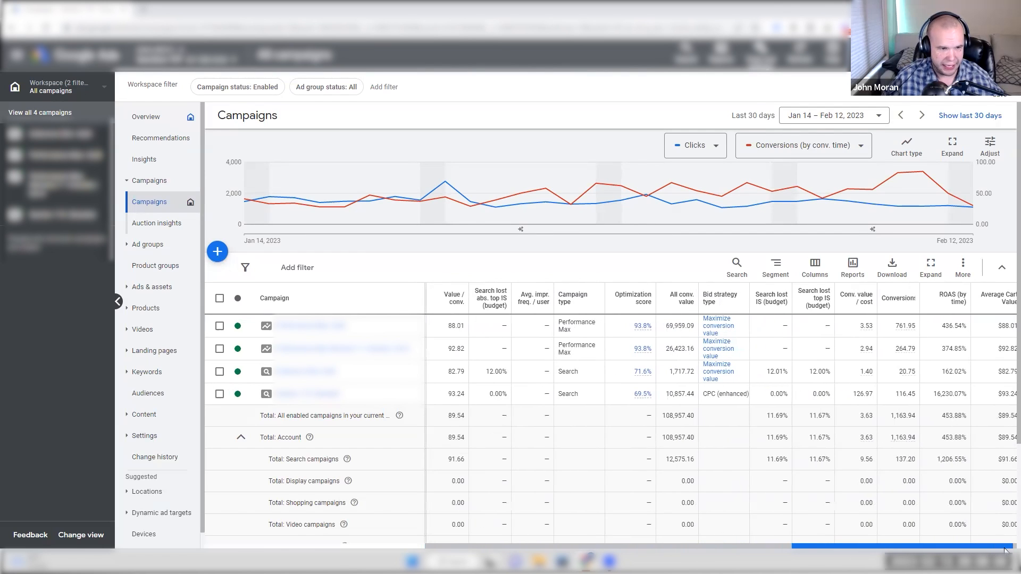
pyautogui.moveTo(1005, 551); pyautogui.dragTo(644, 532)
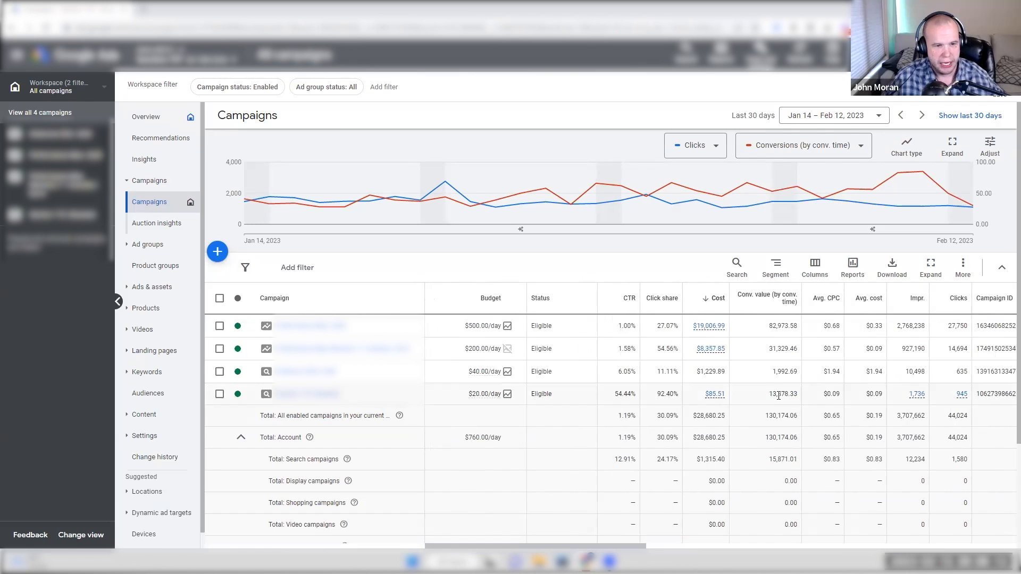
pyautogui.moveTo(769, 394); pyautogui.dragTo(798, 394)
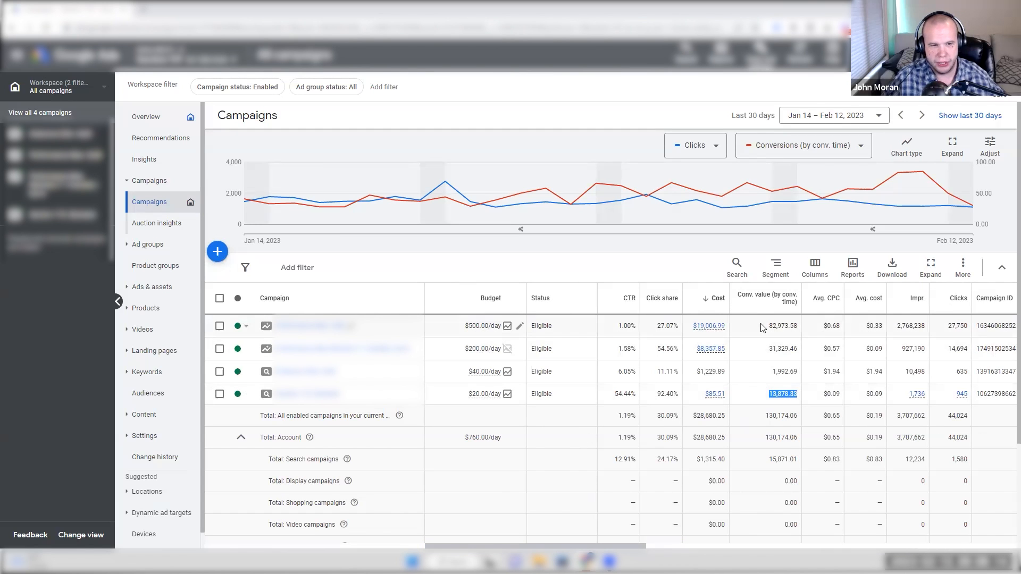
pyautogui.moveTo(766, 326); pyautogui.dragTo(797, 327)
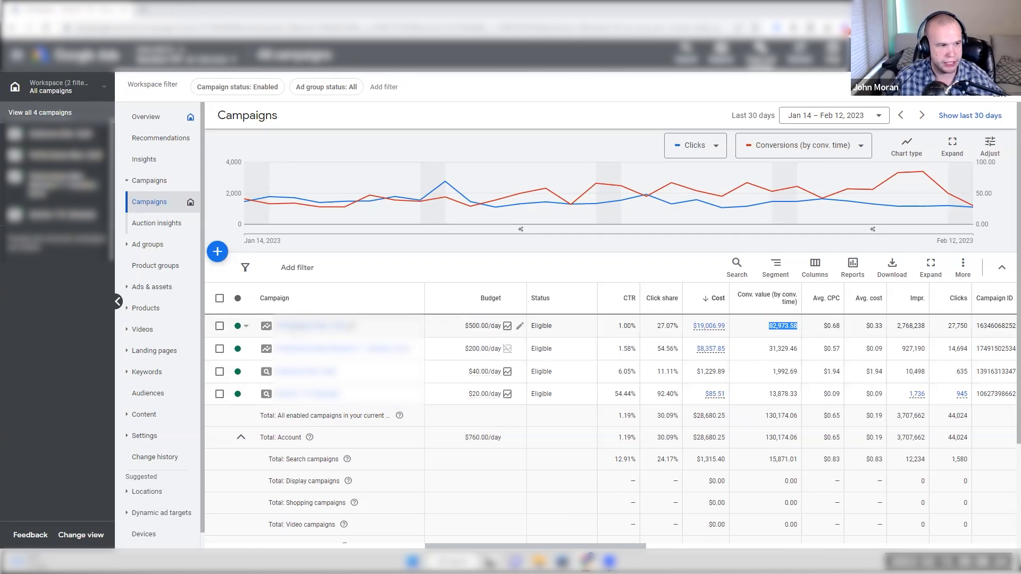
# Step: Open the $500/day Performance Max campaign and go to the search terms section of its insights
pyautogui.click(319, 325)
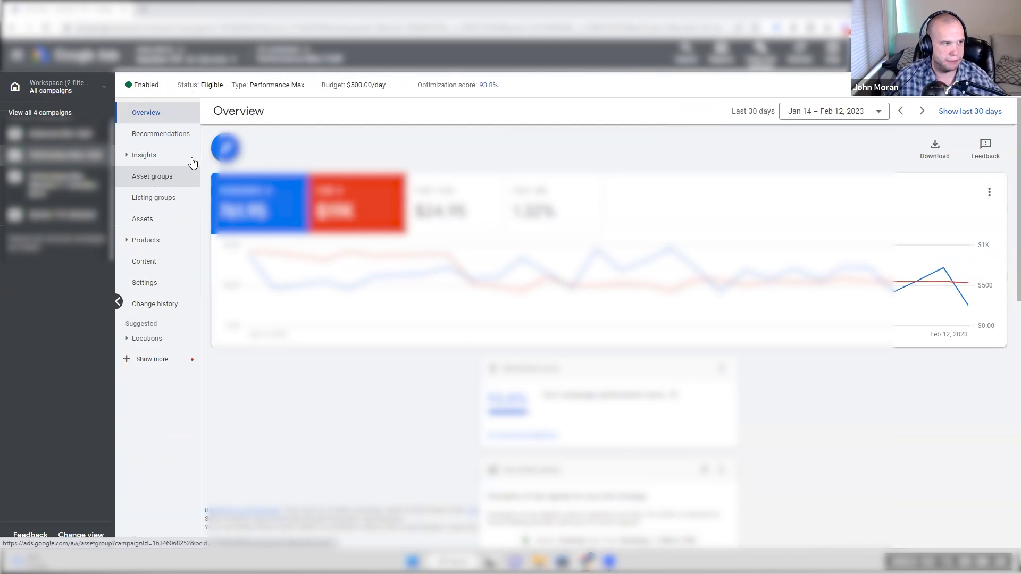
pyautogui.click(180, 156)
pyautogui.scroll(-10, 607, 319)
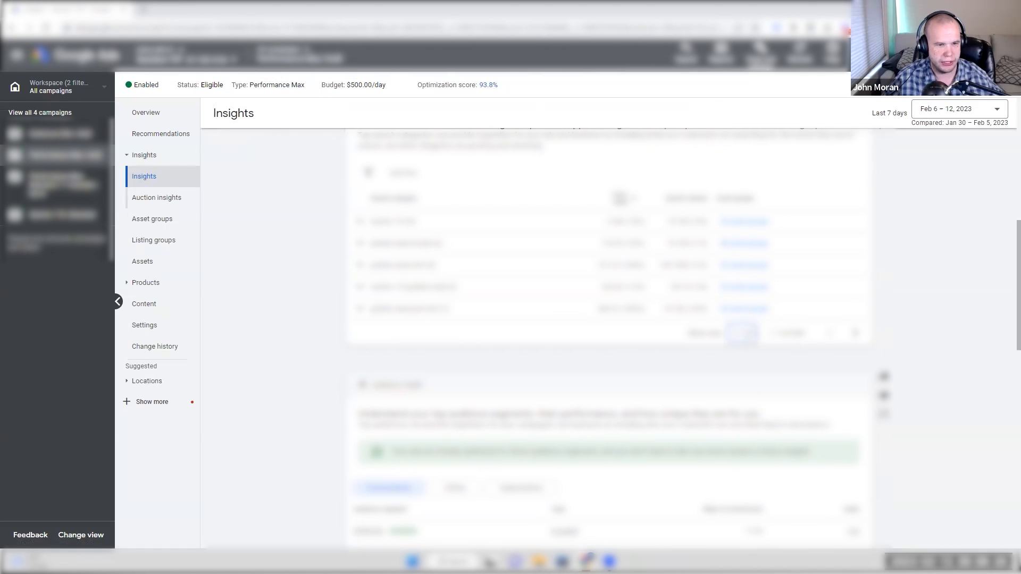
# Step: Show more rows in the search terms insight table and examine conversion value, search volume and asset groups by search category
pyautogui.click(743, 333)
pyautogui.click(755, 494)
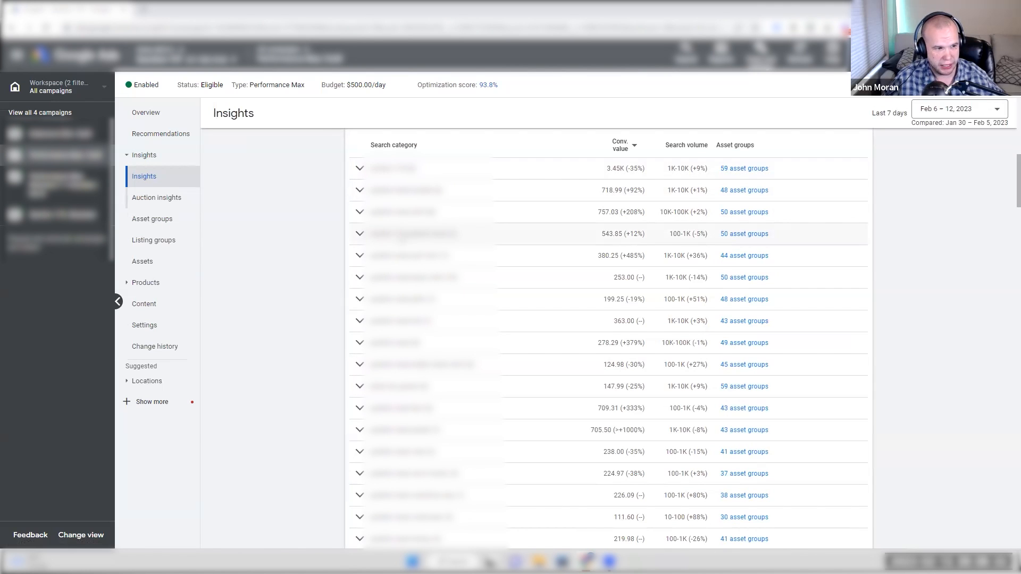
pyautogui.scroll(-1, 404, 229)
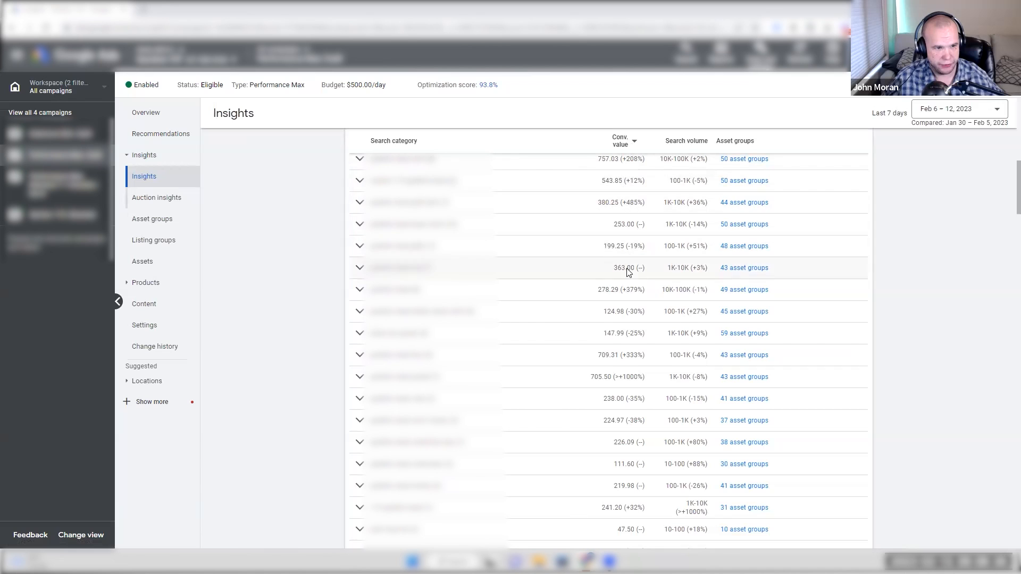
pyautogui.scroll(-1, 638, 446)
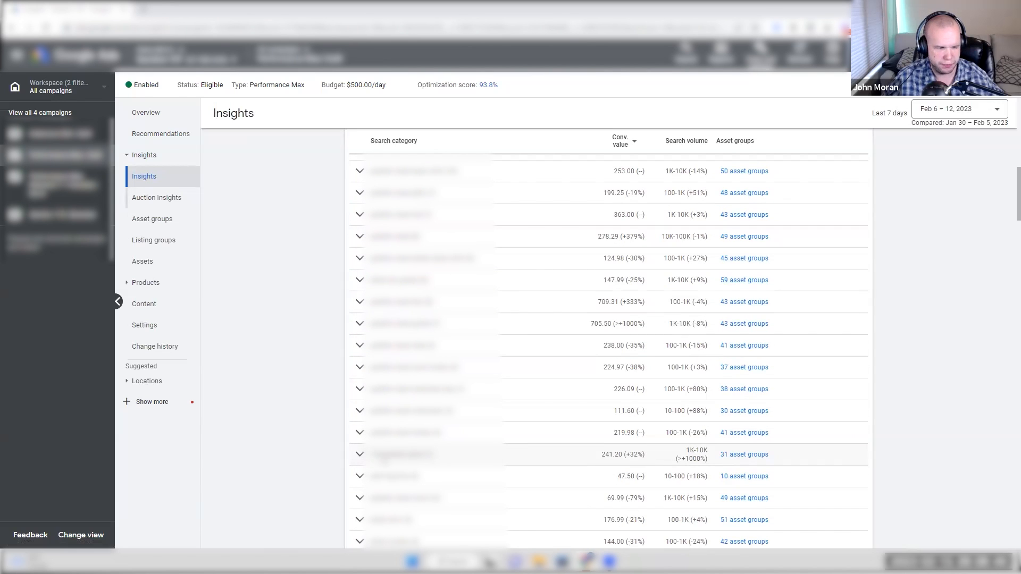
pyautogui.scroll(-4, 588, 420)
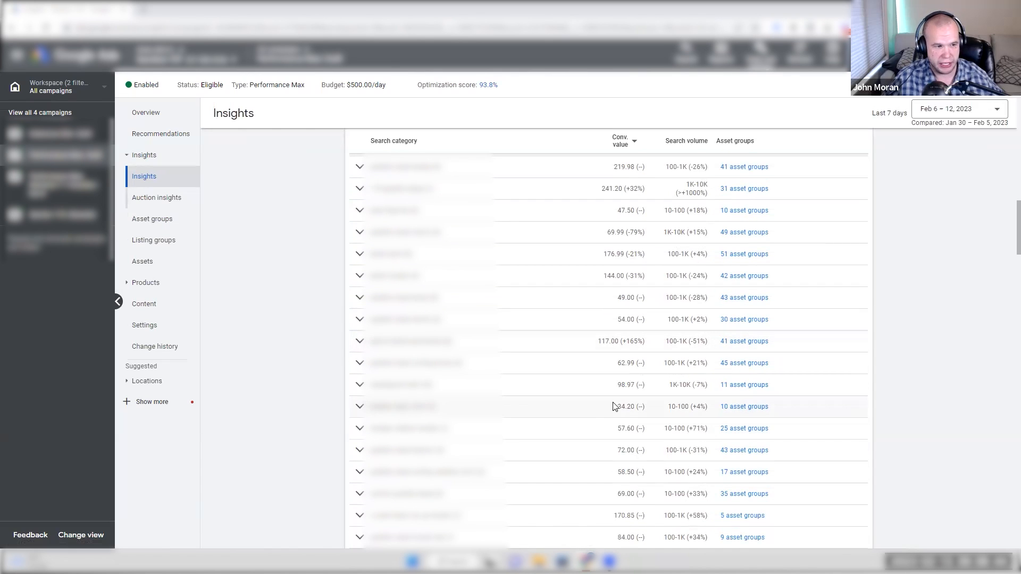
pyautogui.scroll(-2, 427, 275)
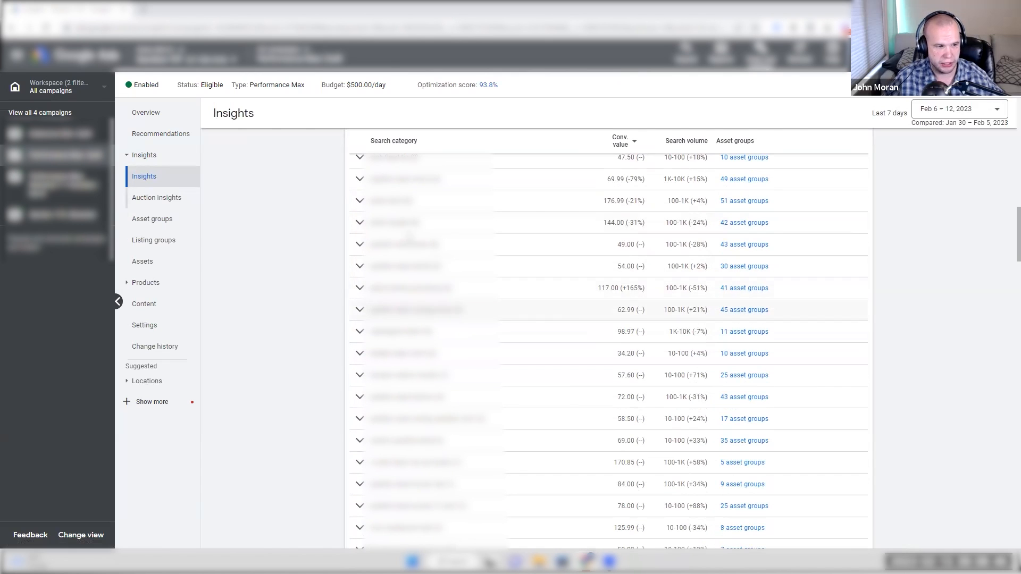
# Step: Return to all campaigns, open the $500/day Performance Max campaign's asset groups and view the first asset group's listing groups
pyautogui.click(284, 52)
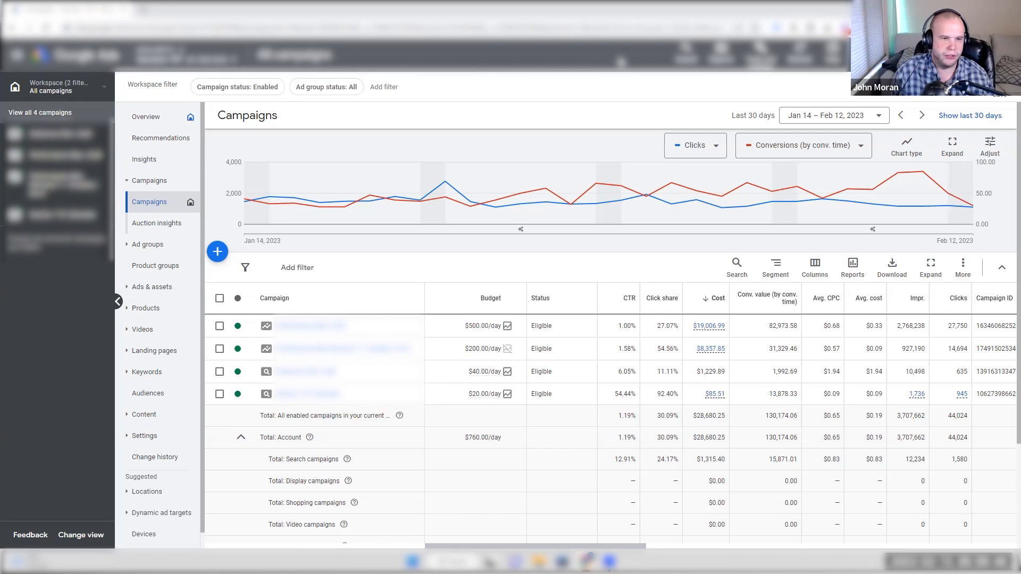
pyautogui.click(290, 325)
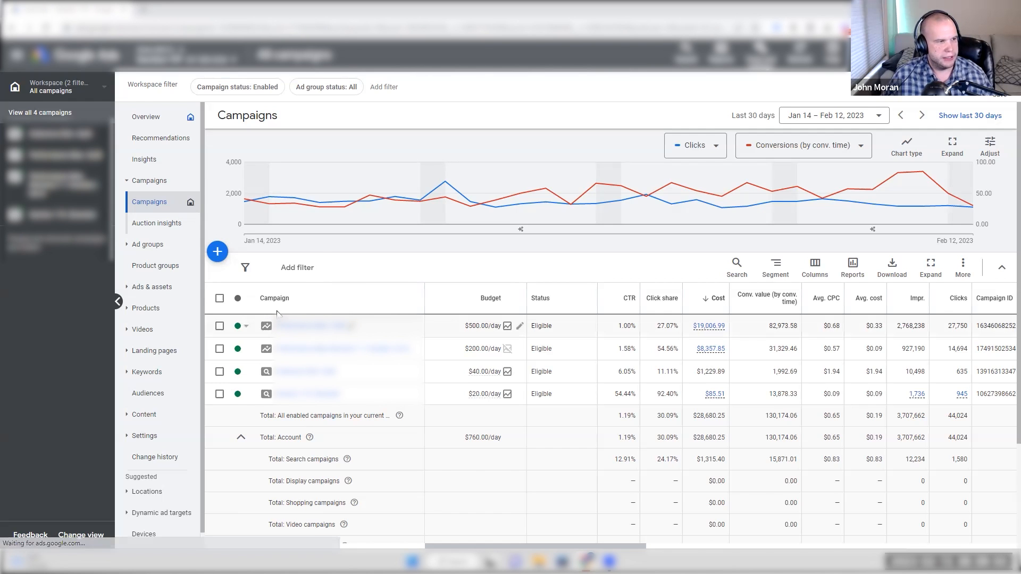
pyautogui.click(152, 176)
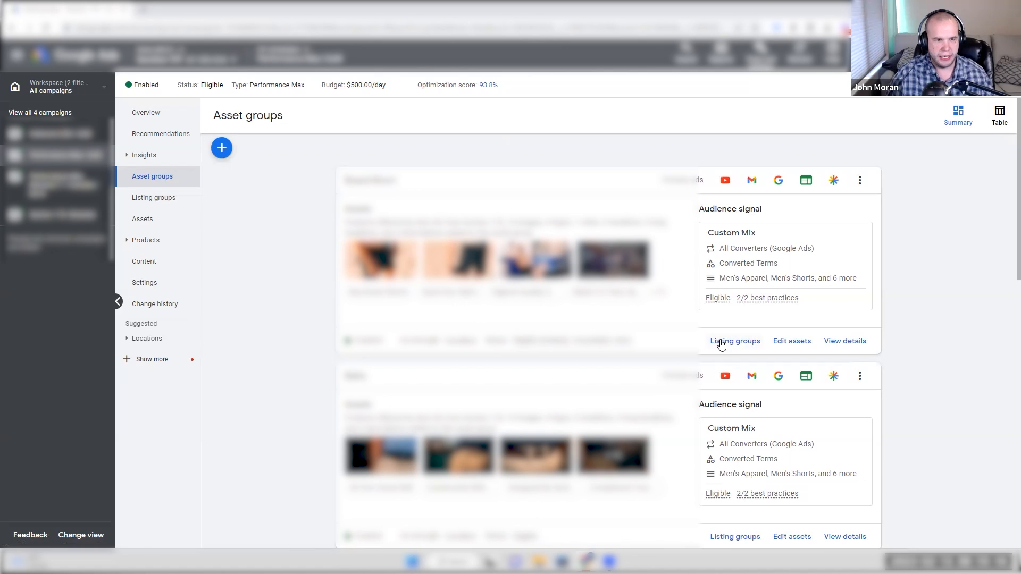
pyautogui.click(721, 341)
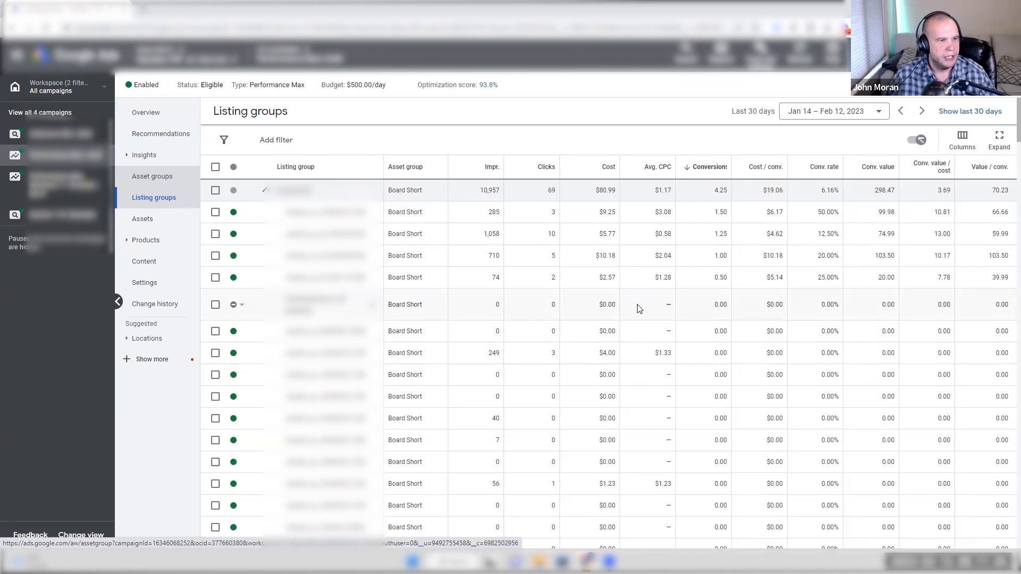
# Step: Reopen the insights of the $500/day Performance Max campaign from the campaign list and show more rows in the search terms table
pyautogui.click(294, 68)
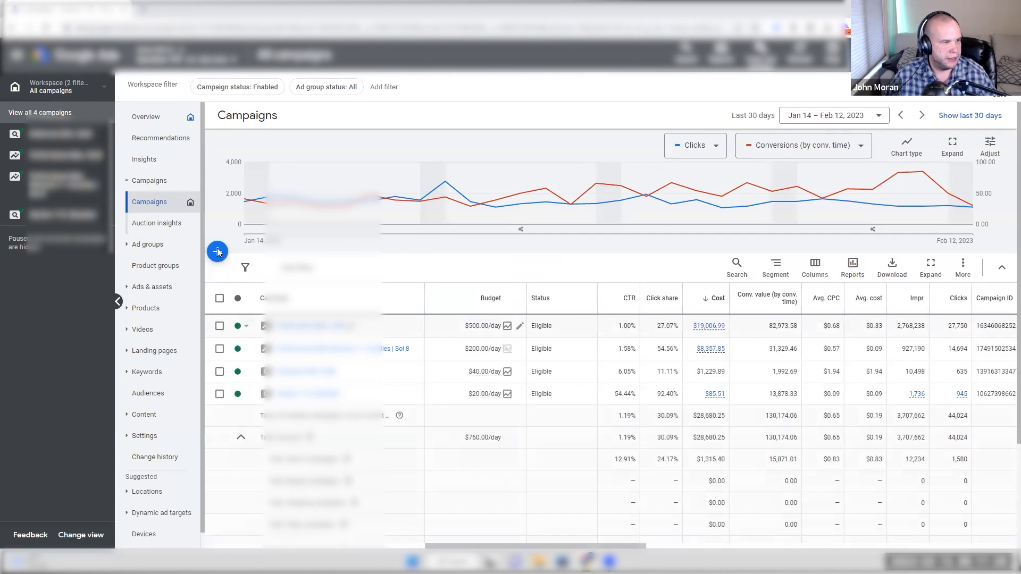
pyautogui.click(311, 326)
pyautogui.click(144, 159)
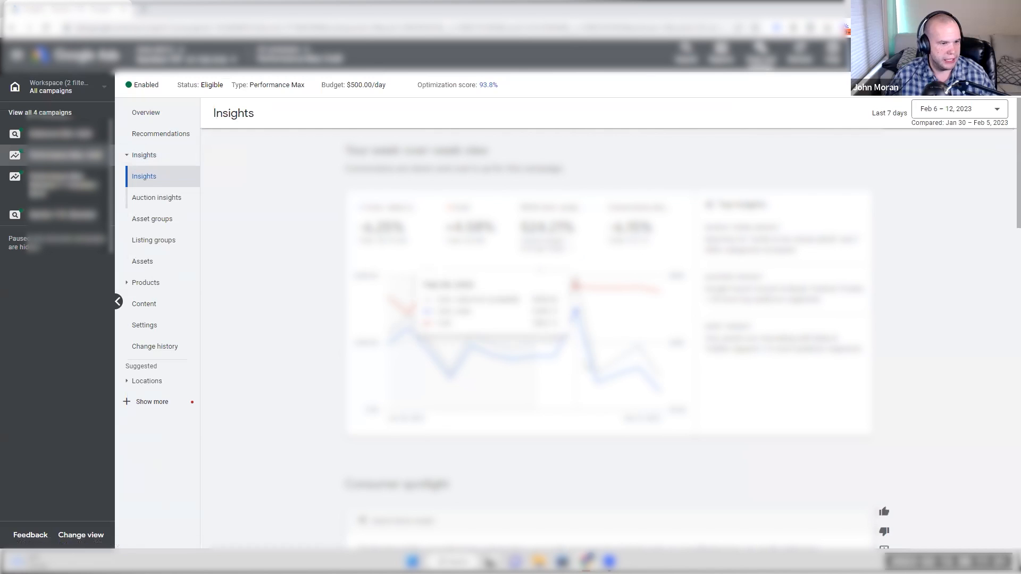
pyautogui.scroll(-5, 750, 343)
pyautogui.click(743, 333)
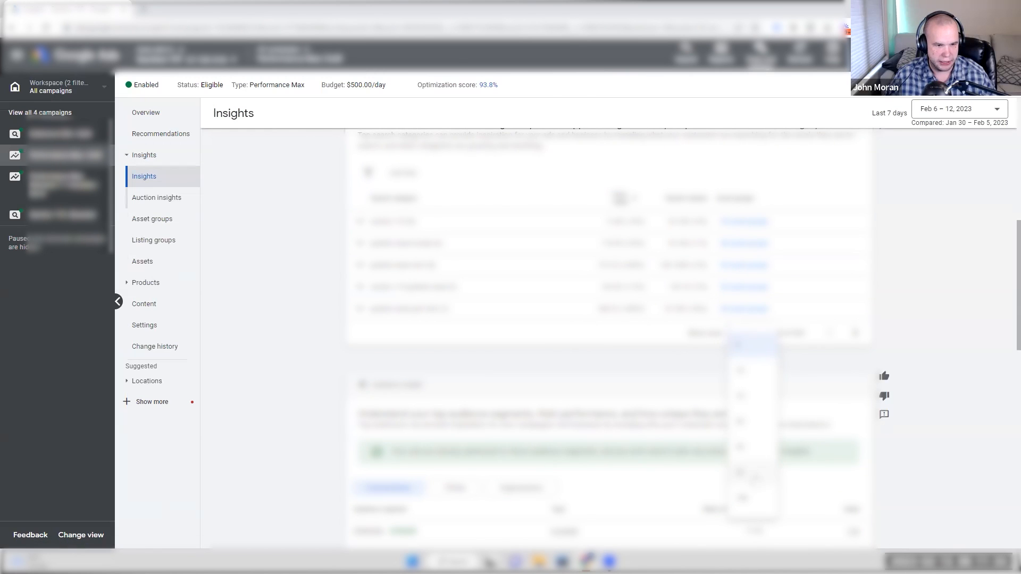
pyautogui.click(749, 479)
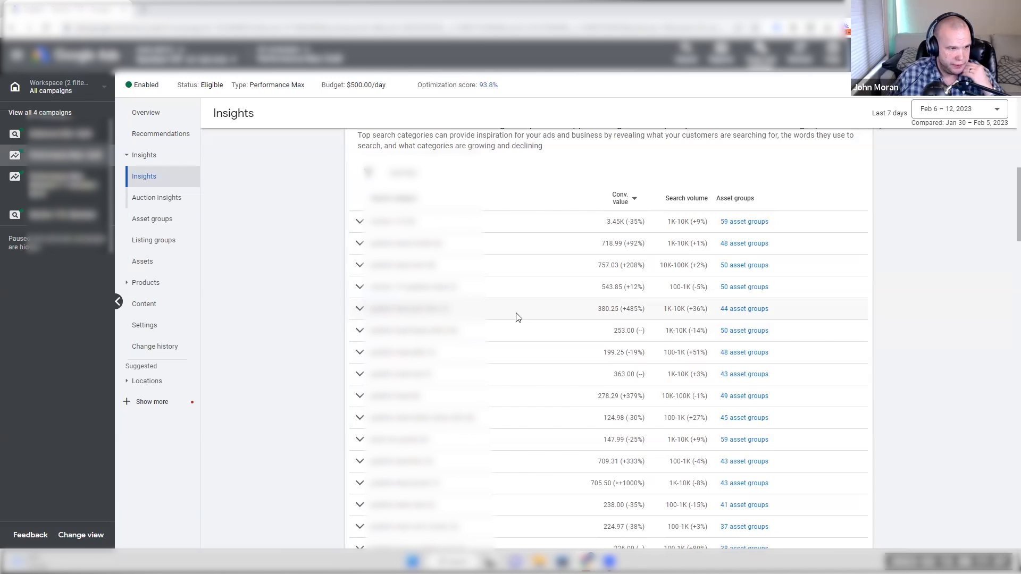
# Step: Check asset group performance for the search categories "grateful dead golf shirt" and "grateful dead hat"
pyautogui.click(723, 316)
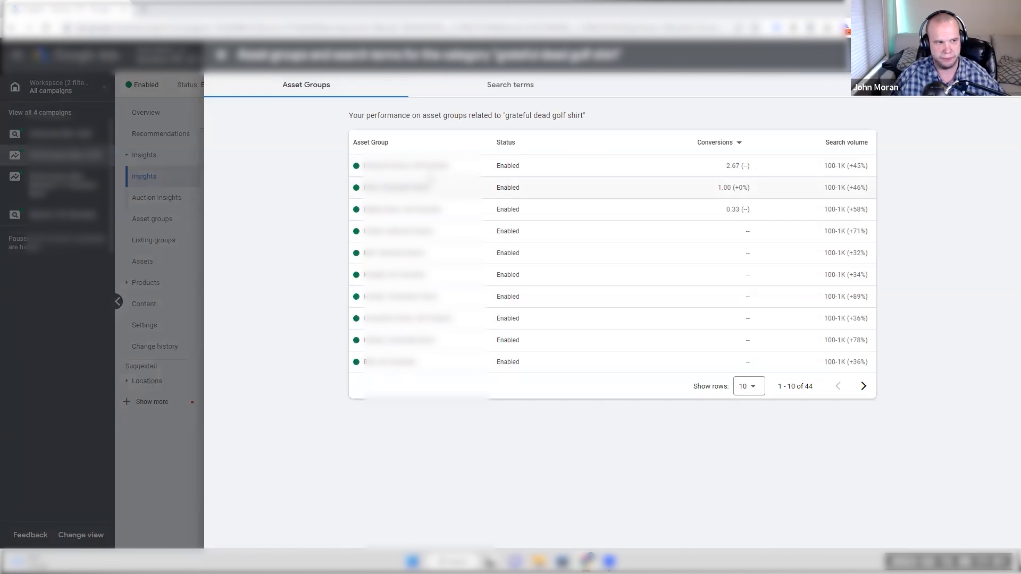
pyautogui.click(221, 55)
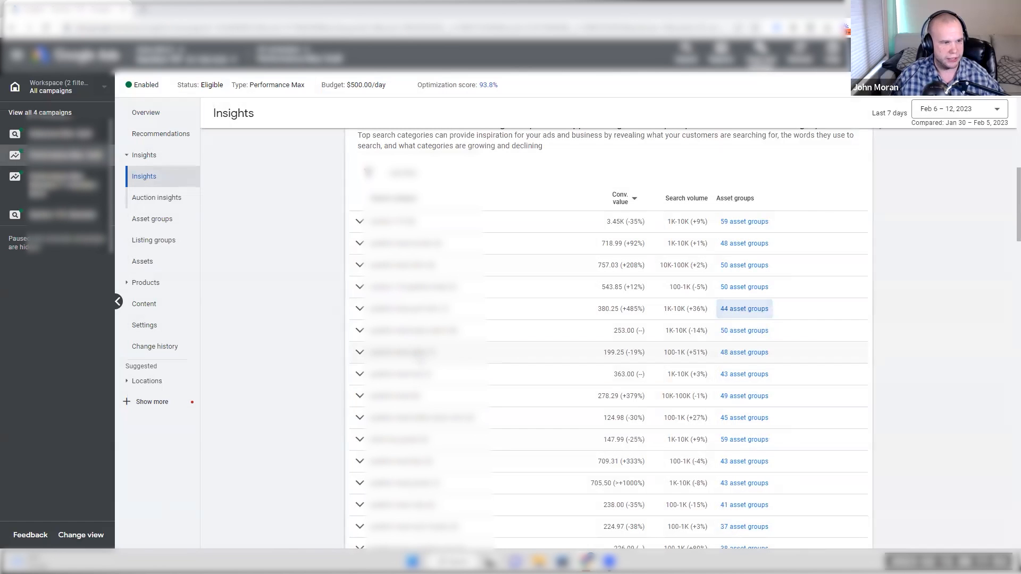
pyautogui.click(736, 374)
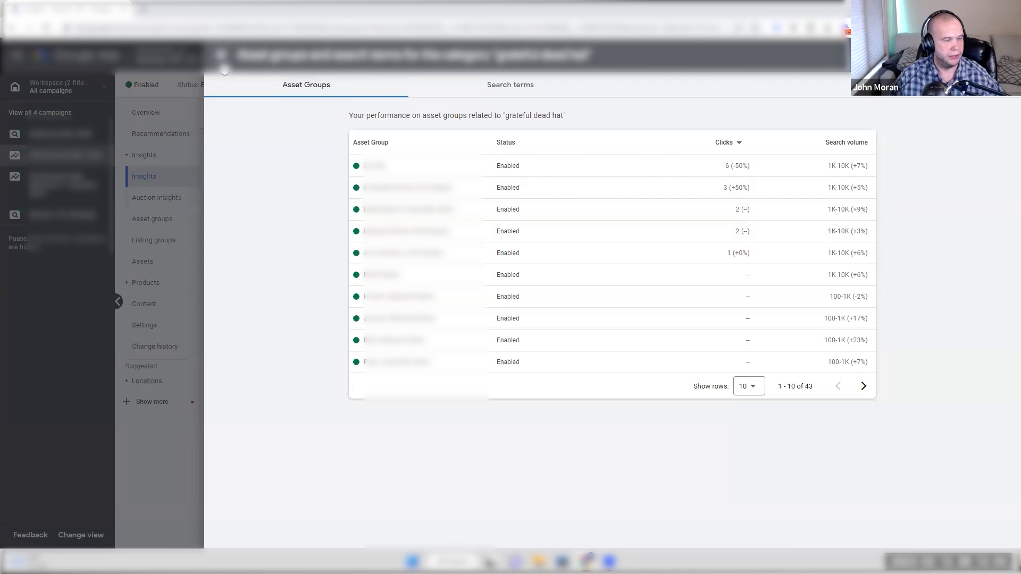
pyautogui.click(221, 55)
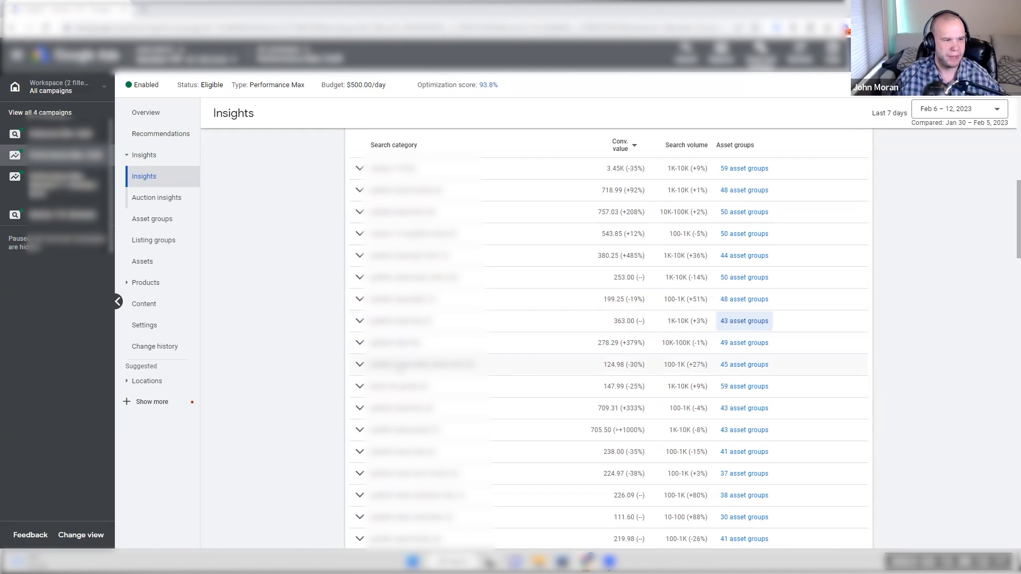
# Step: Open the asset groups for "grateful dead button down shirt", show Conv. value as the metric and examine it per asset group
pyautogui.click(755, 366)
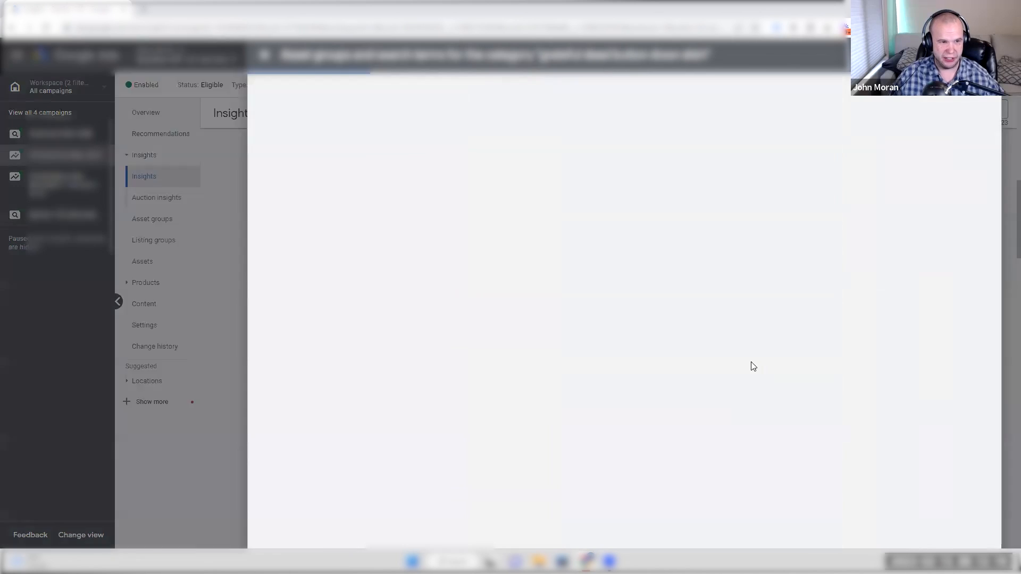
pyautogui.click(724, 144)
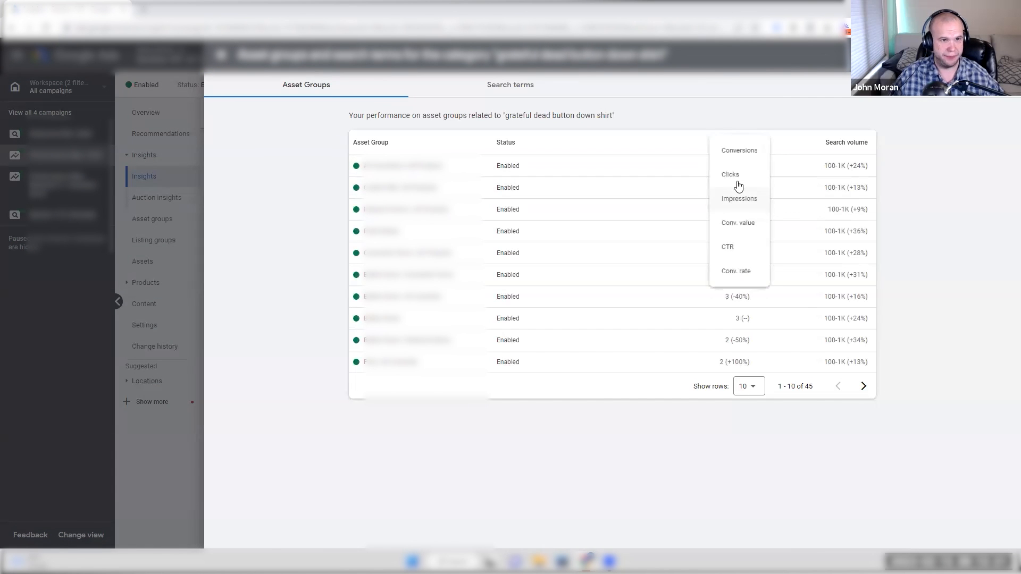
pyautogui.click(733, 231)
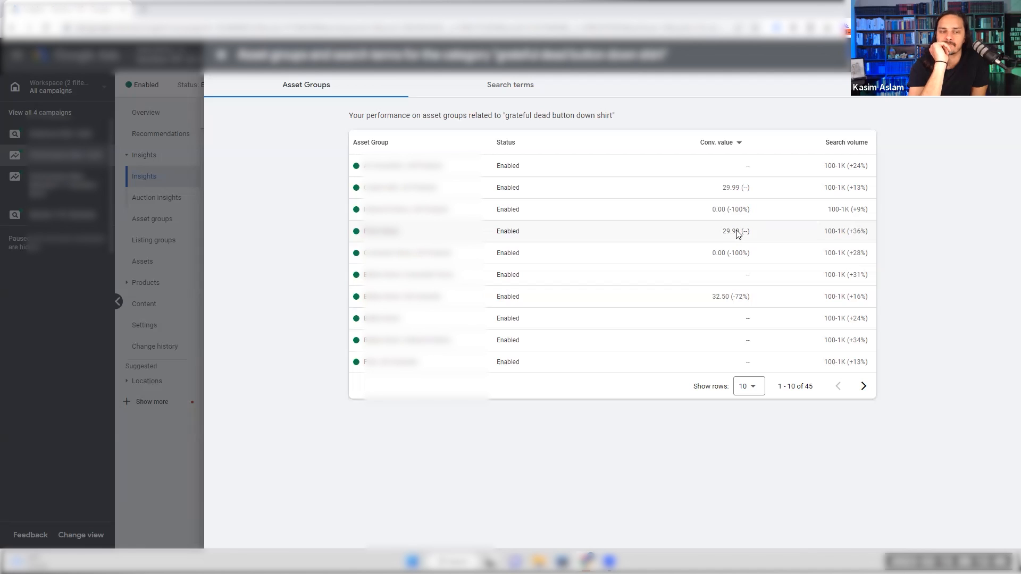
pyautogui.moveTo(723, 188); pyautogui.dragTo(739, 189)
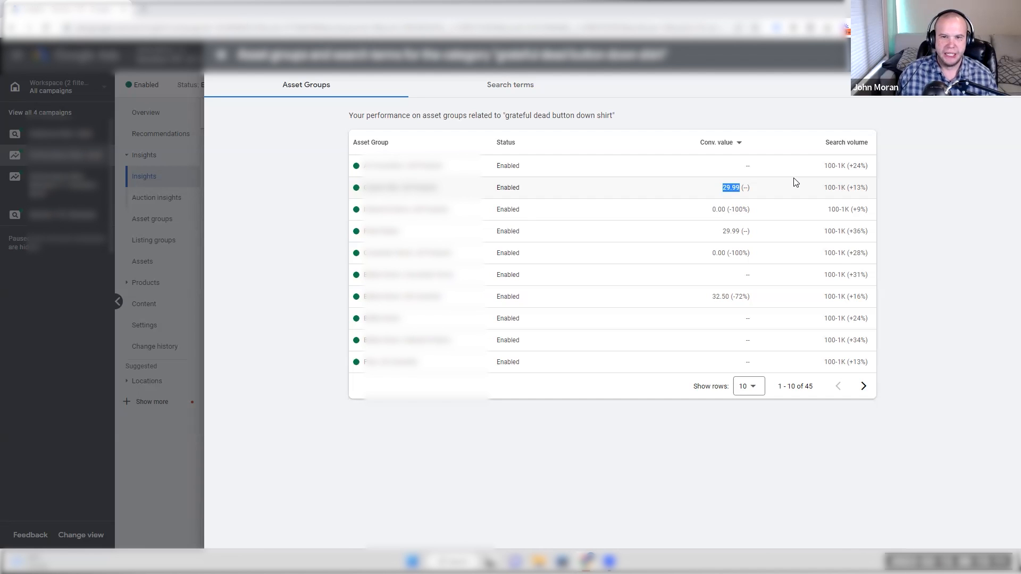
pyautogui.moveTo(712, 190); pyautogui.dragTo(744, 192)
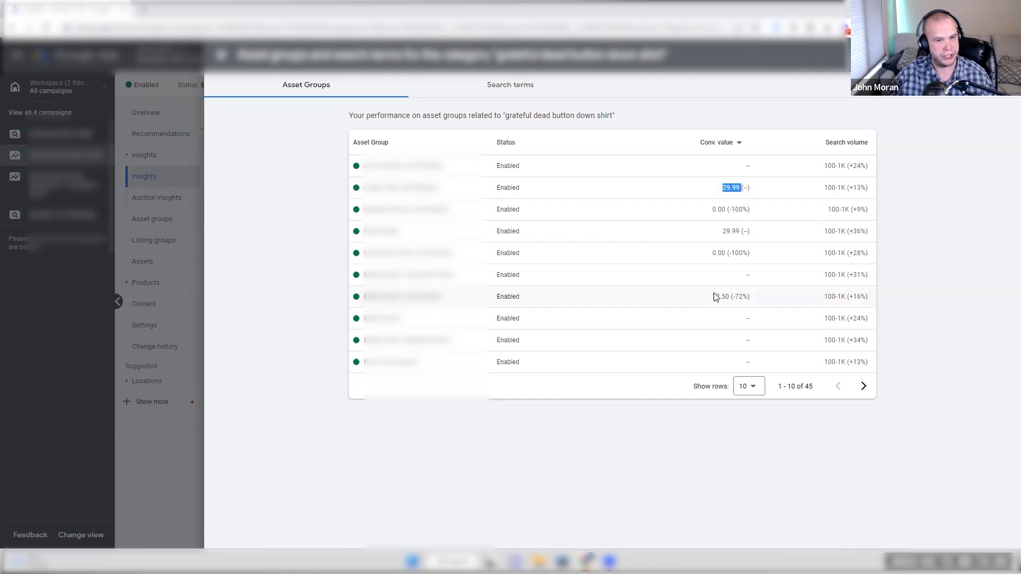
pyautogui.moveTo(666, 53); pyautogui.dragTo(495, 53)
pyautogui.moveTo(163, 2); pyautogui.dragTo(159, 8)
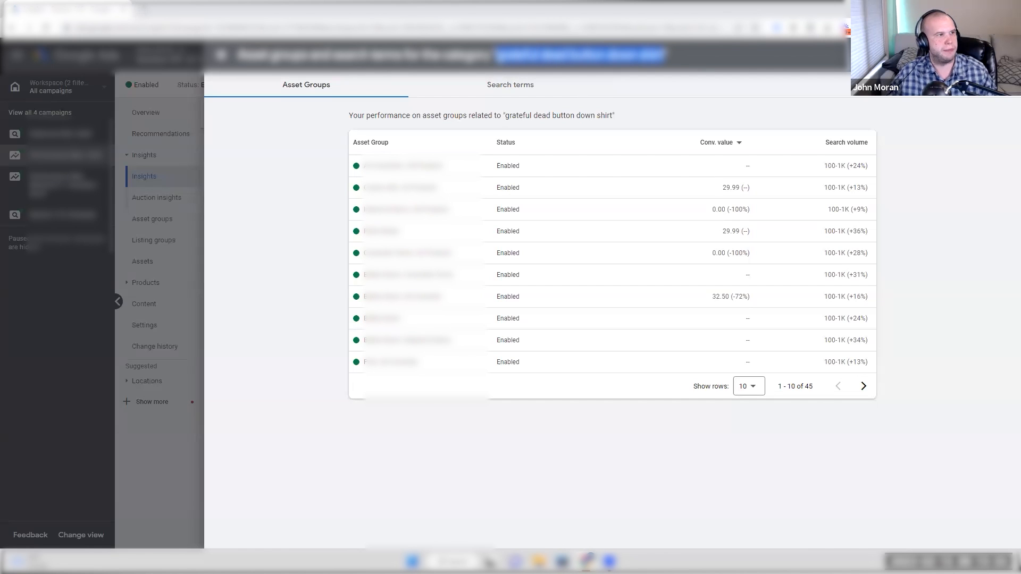
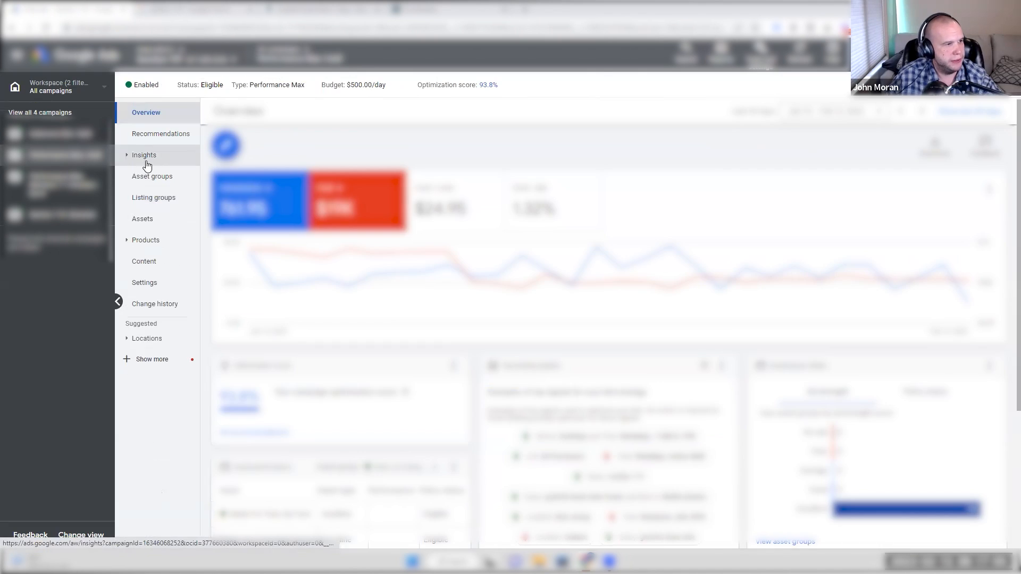
# Step: Open the $500/day Performance Max campaign's insights again and expand the search terms table to show more categories
pyautogui.click(143, 157)
pyautogui.scroll(-4, 640, 323)
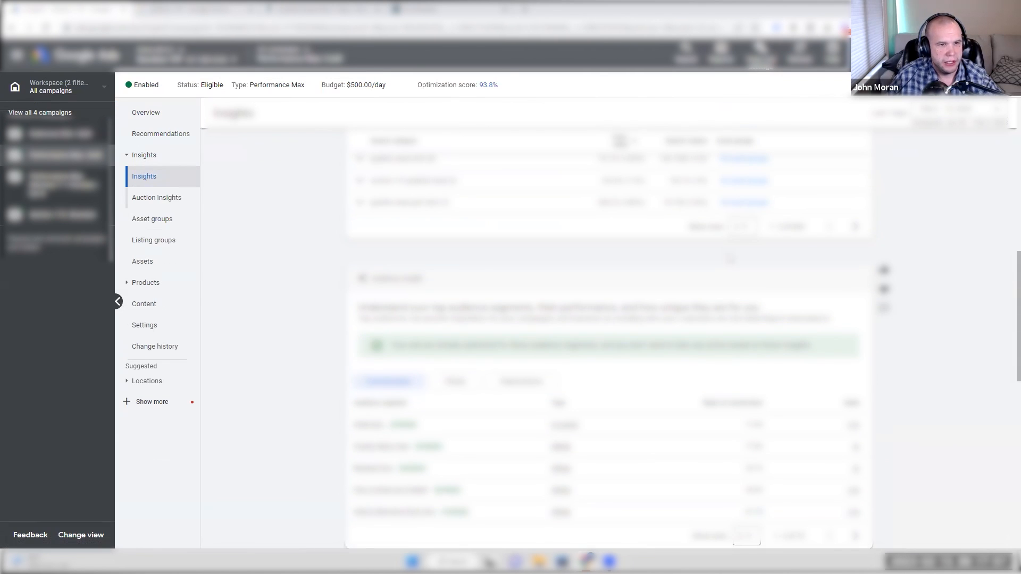
pyautogui.click(744, 229)
pyautogui.click(744, 391)
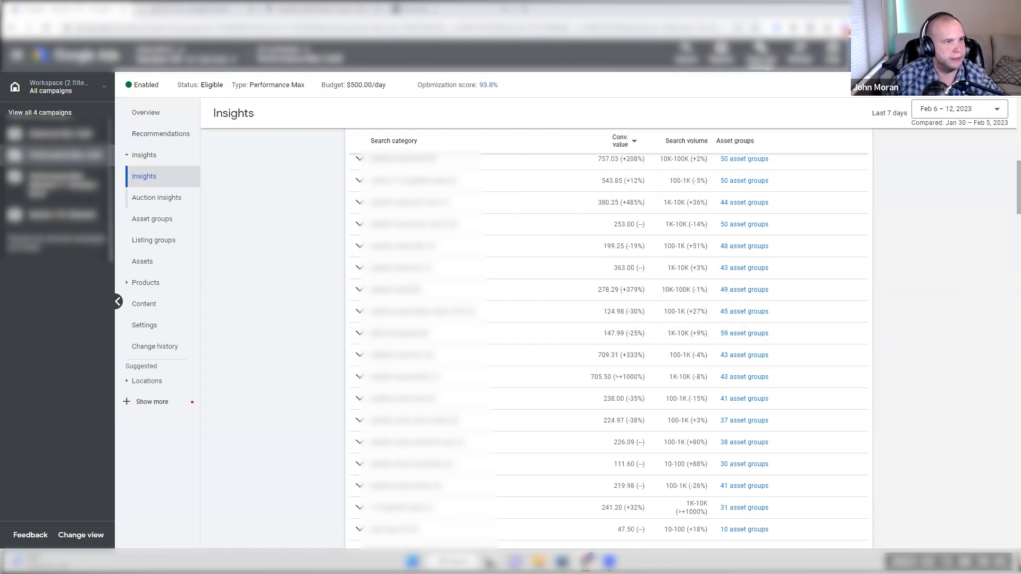
# Step: Switch to the marketing attribution dashboard and open its Sales and Marketing page
pyautogui.click(426, 9)
pyautogui.click(24, 126)
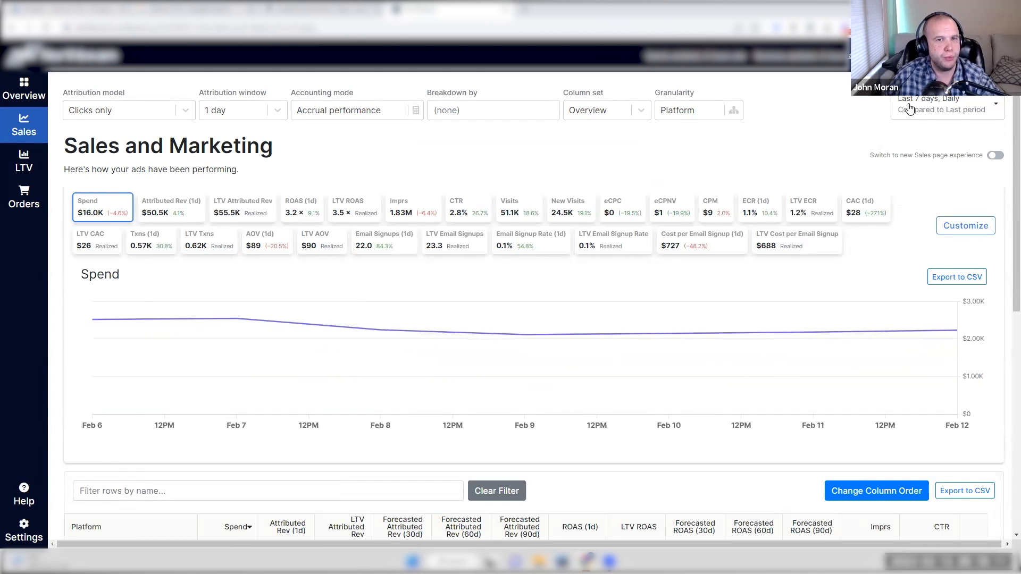
pyautogui.click(936, 106)
pyautogui.click(893, 197)
pyautogui.click(768, 152)
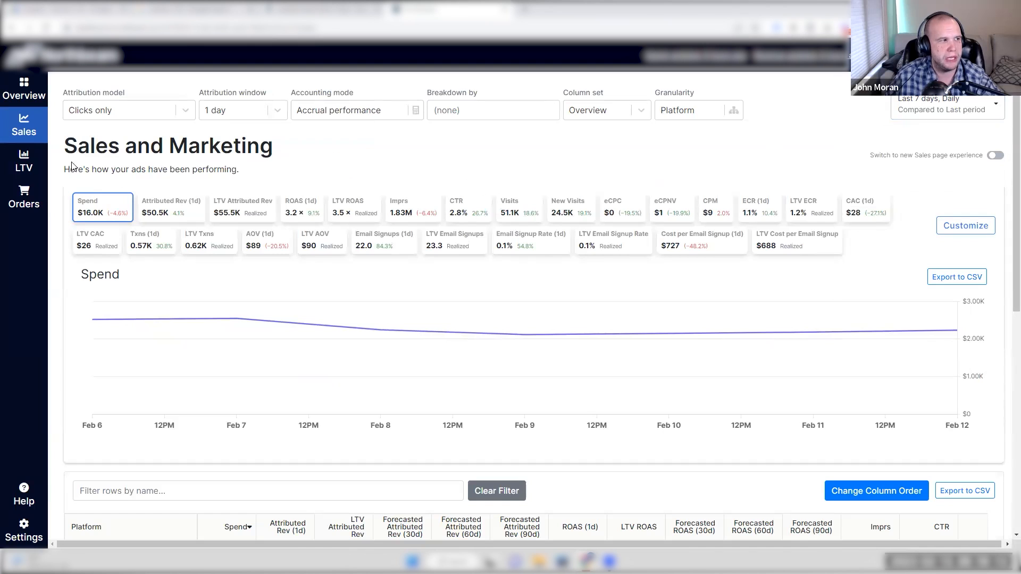
# Step: Set the Sales and Marketing page's date range to the last 28 days
pyautogui.click(919, 105)
pyautogui.click(903, 198)
pyautogui.scroll(-2, 898, 266)
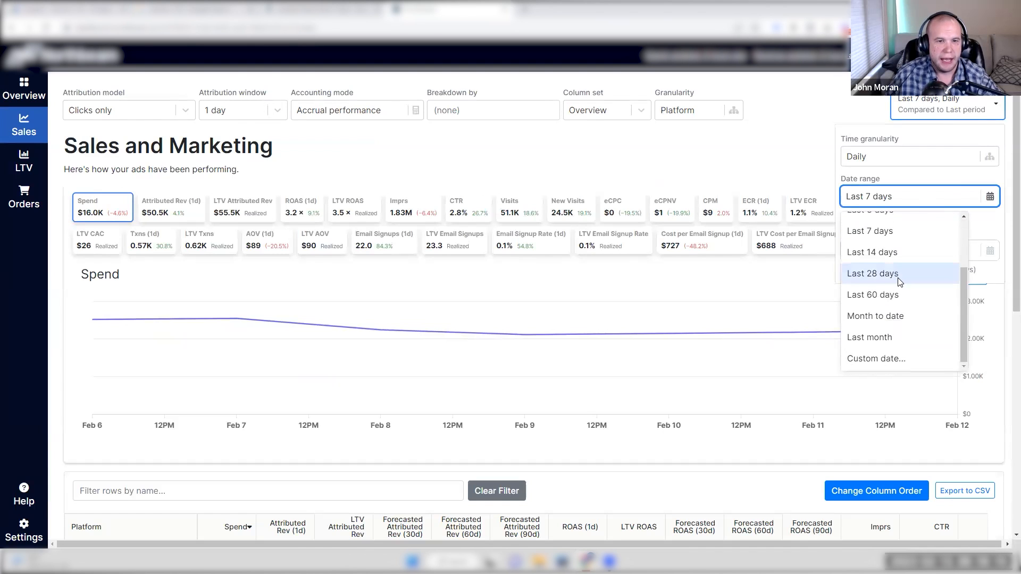
pyautogui.click(895, 272)
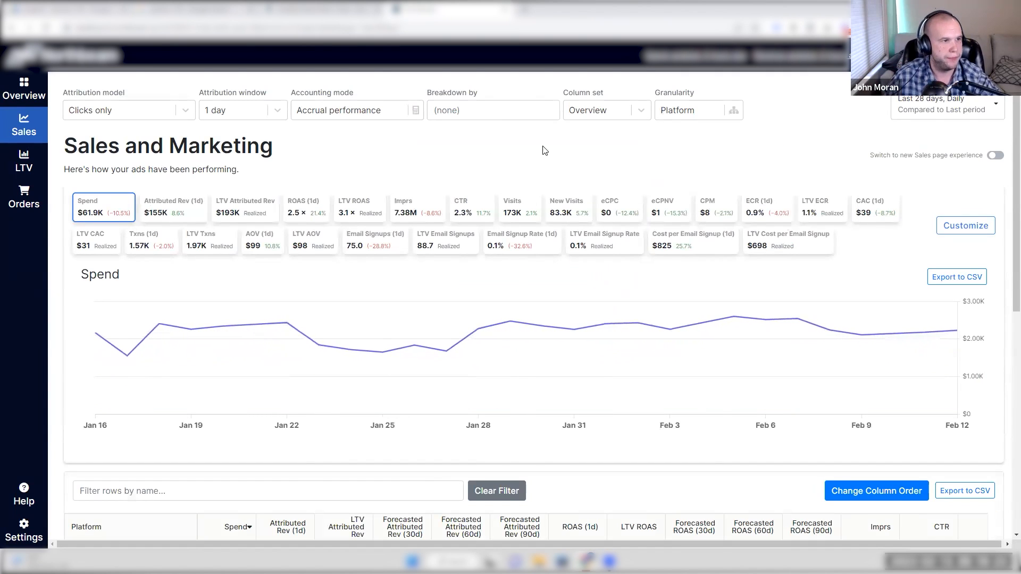
# Step: Set the accounting mode to Cash snapshot and show the first-time versus returning column set
pyautogui.click(415, 110)
pyautogui.click(370, 157)
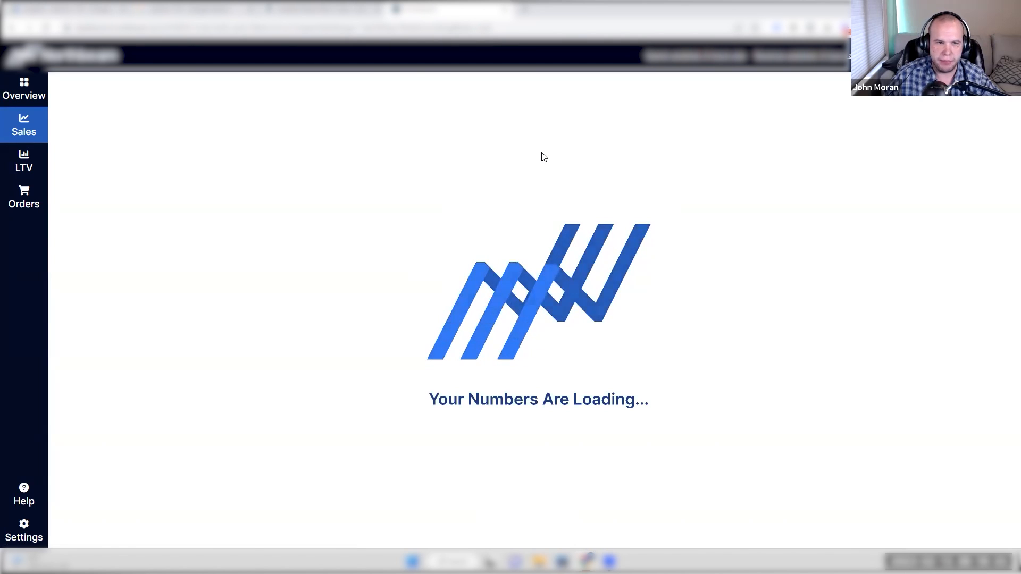
pyautogui.click(570, 112)
pyautogui.click(606, 181)
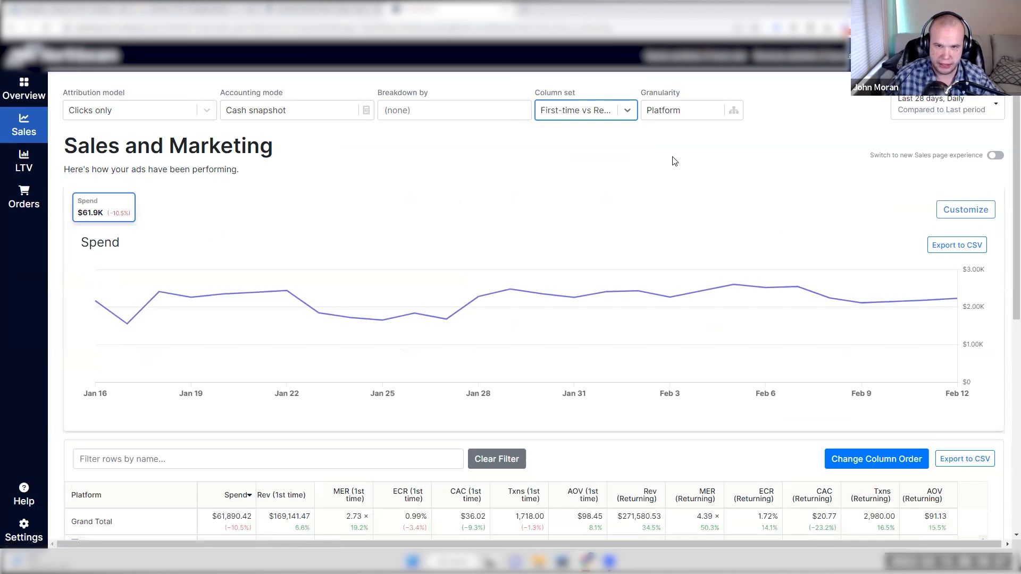
# Step: Break the report down by Platform (Northbeam), limited to Google Ads only
pyautogui.click(485, 115)
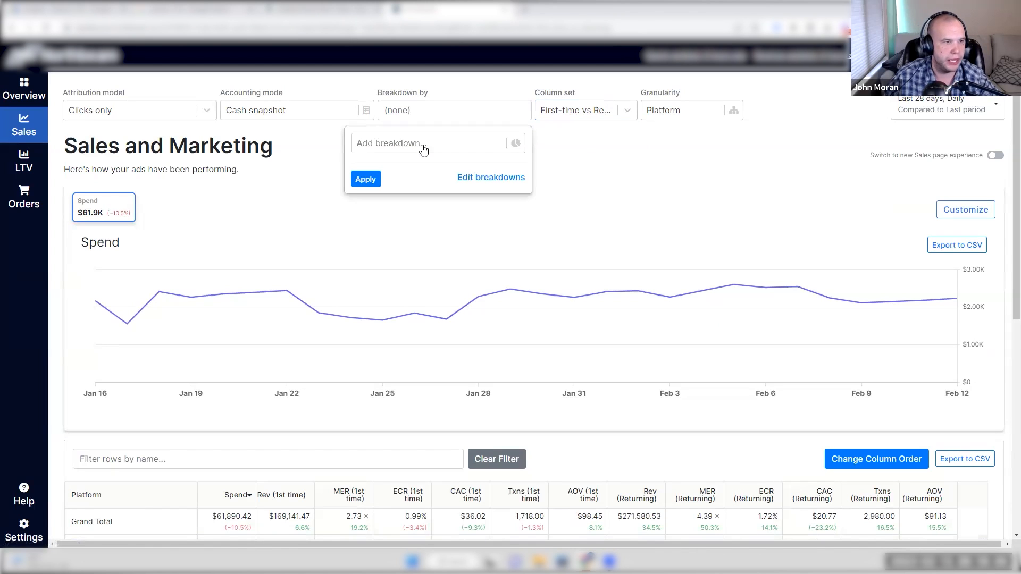
pyautogui.click(424, 145)
pyautogui.click(405, 196)
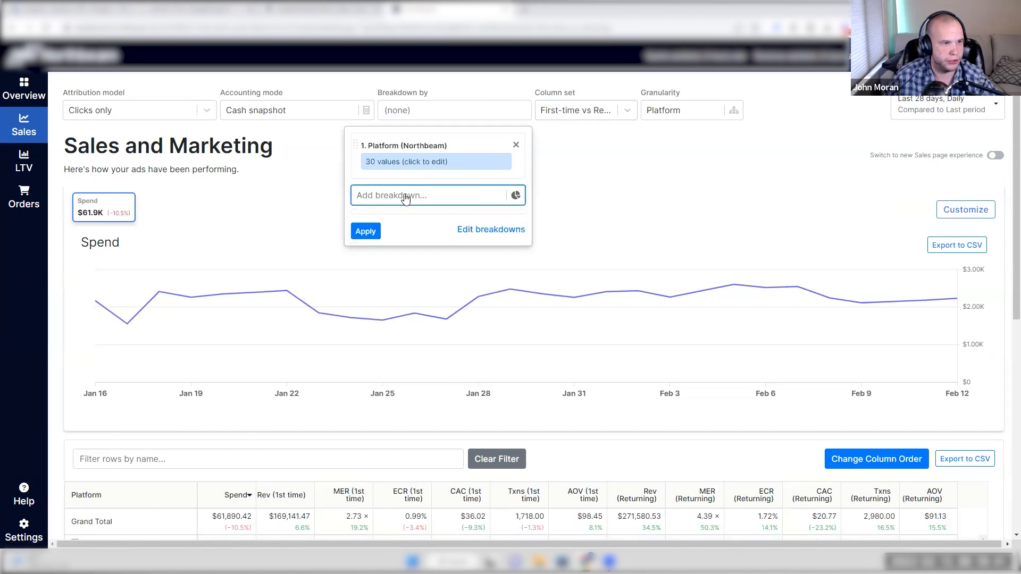
pyautogui.click(423, 162)
pyautogui.click(615, 253)
pyautogui.scroll(-5, 532, 314)
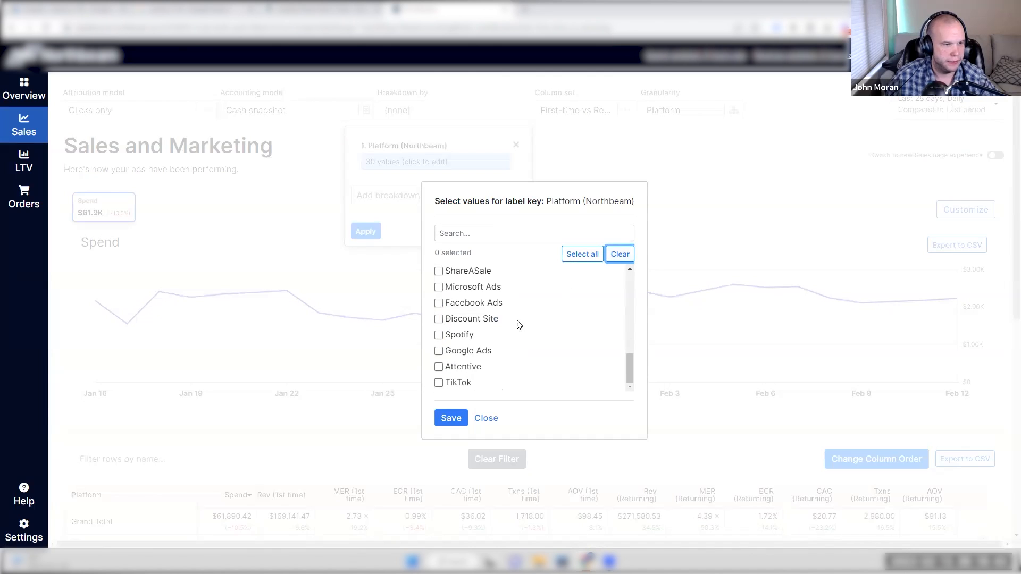
pyautogui.click(469, 352)
pyautogui.click(449, 420)
pyautogui.click(366, 233)
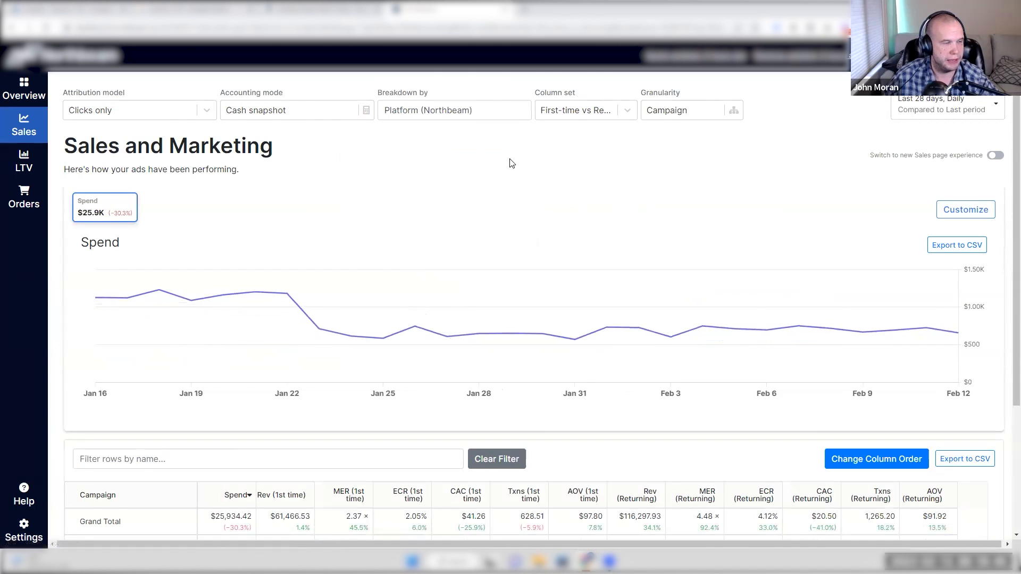
# Step: Expand Google Ads (total blended) into its campaigns and examine the highest-spending campaign's first-time and returning MER
pyautogui.scroll(-3, 638, 133)
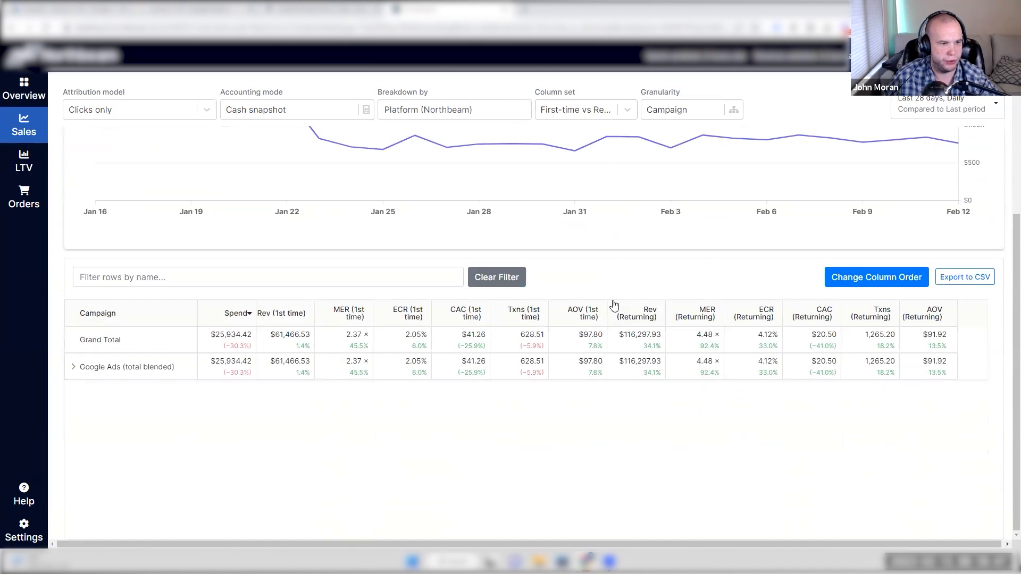
pyautogui.click(74, 367)
pyautogui.scroll(-2, 569, 189)
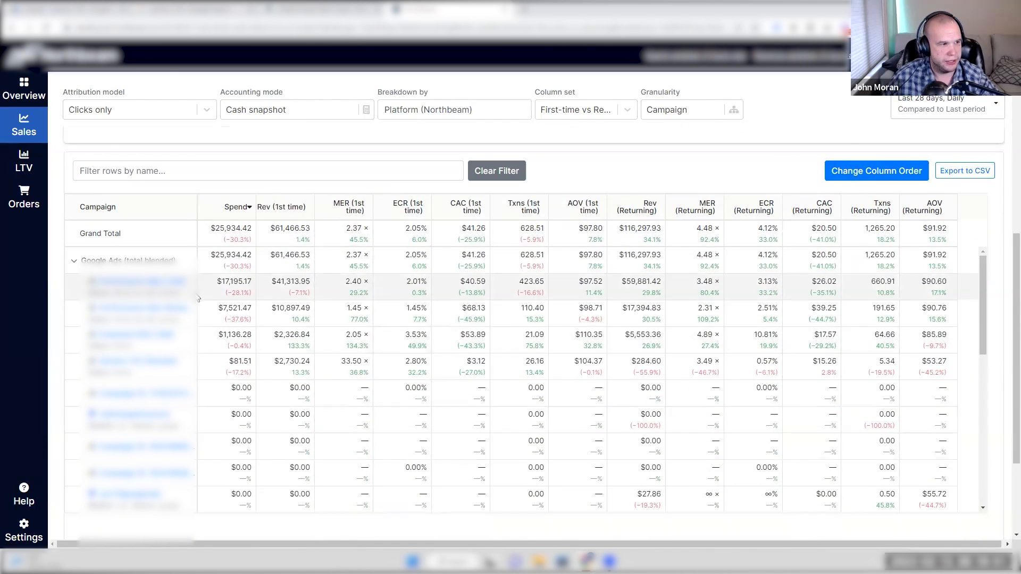
pyautogui.moveTo(346, 282); pyautogui.dragTo(362, 284)
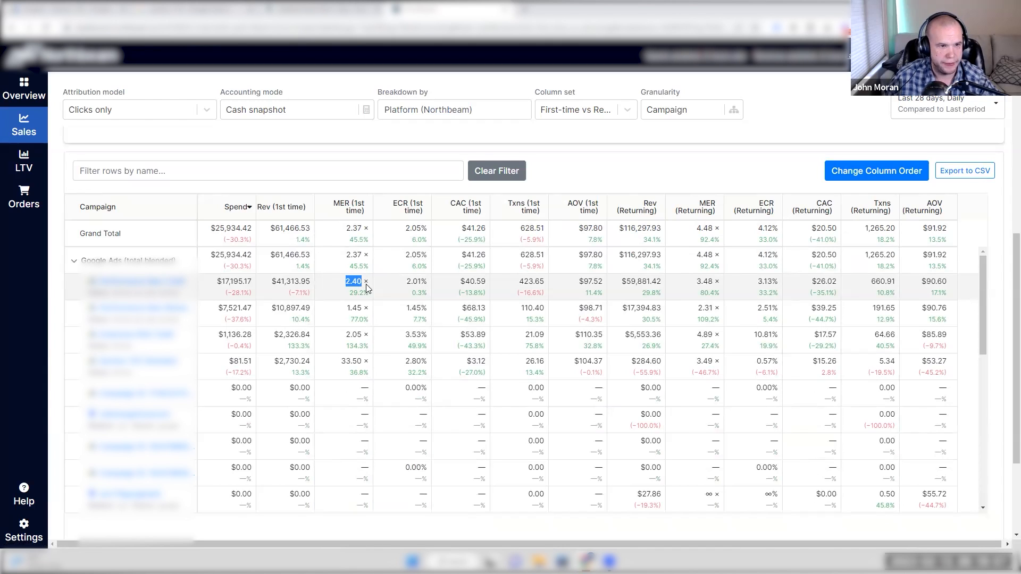
pyautogui.moveTo(697, 282); pyautogui.dragTo(713, 282)
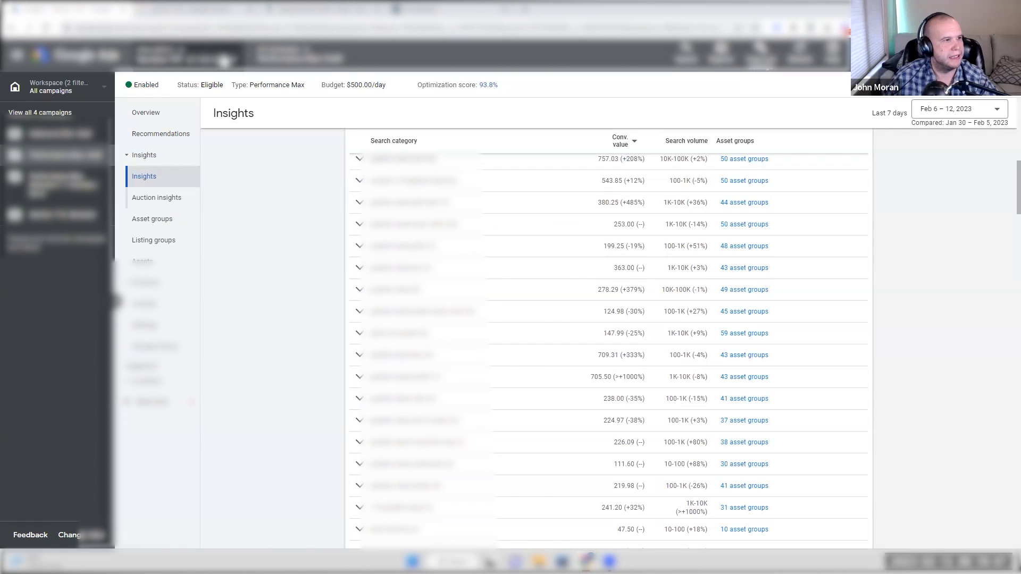
# Step: Switch to Google Ads, set the campaigns' date range to Jan 16 – Feb 12, 2023, and check the $500/day campaign's ROAS (by time)
pyautogui.click(278, 52)
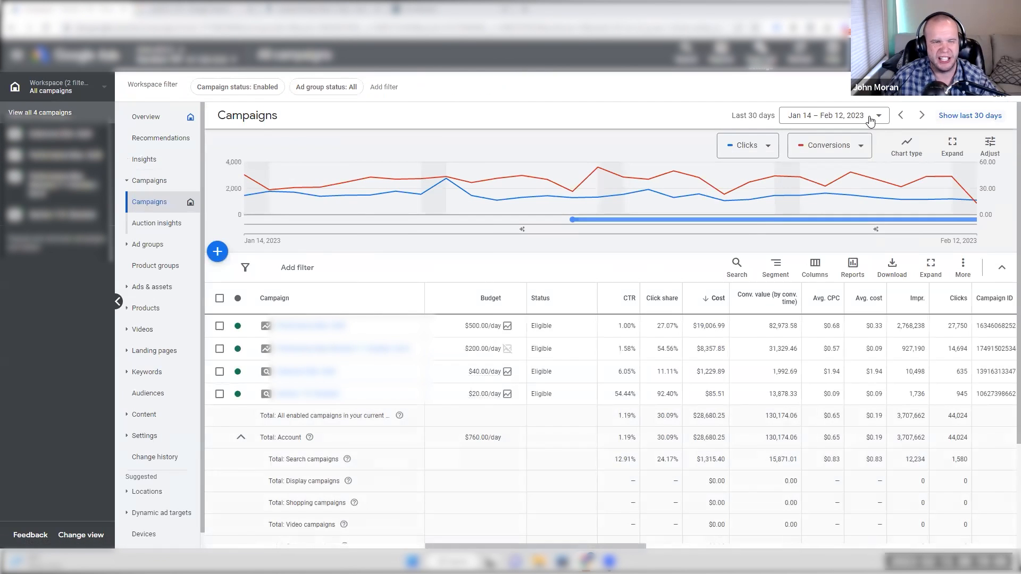
pyautogui.click(874, 115)
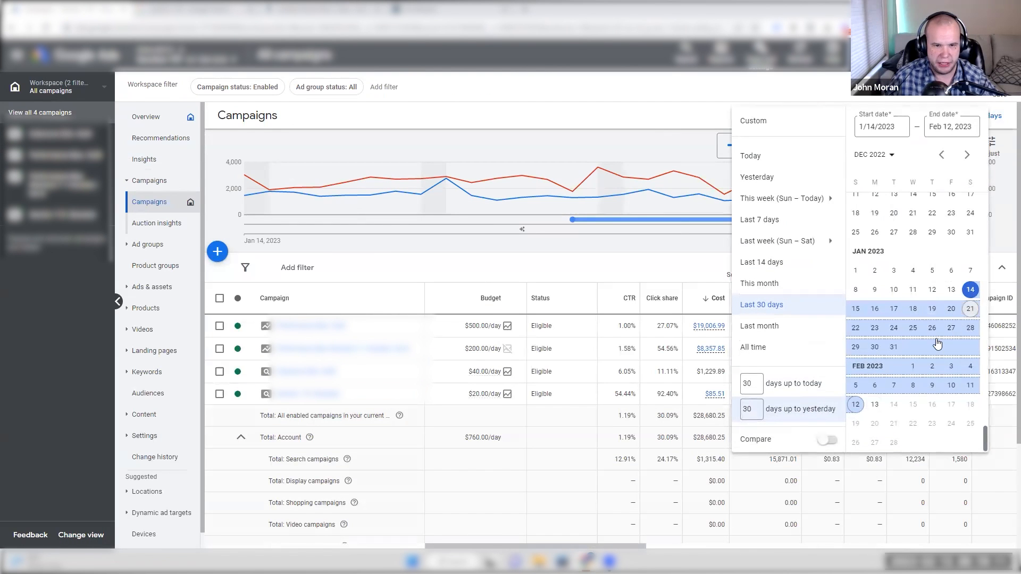
pyautogui.click(875, 309)
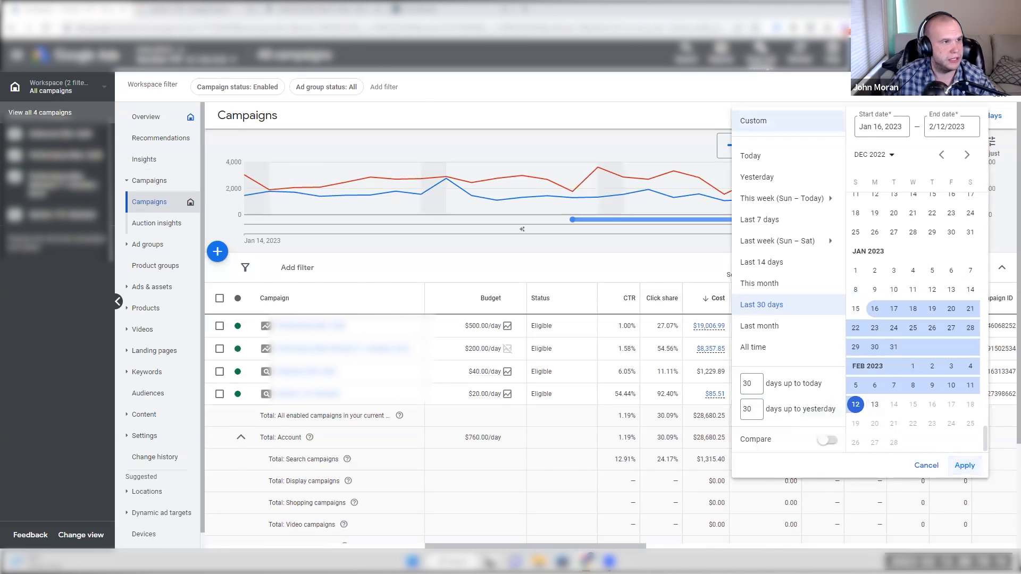
pyautogui.hotkey('ctrl', 'Tab')
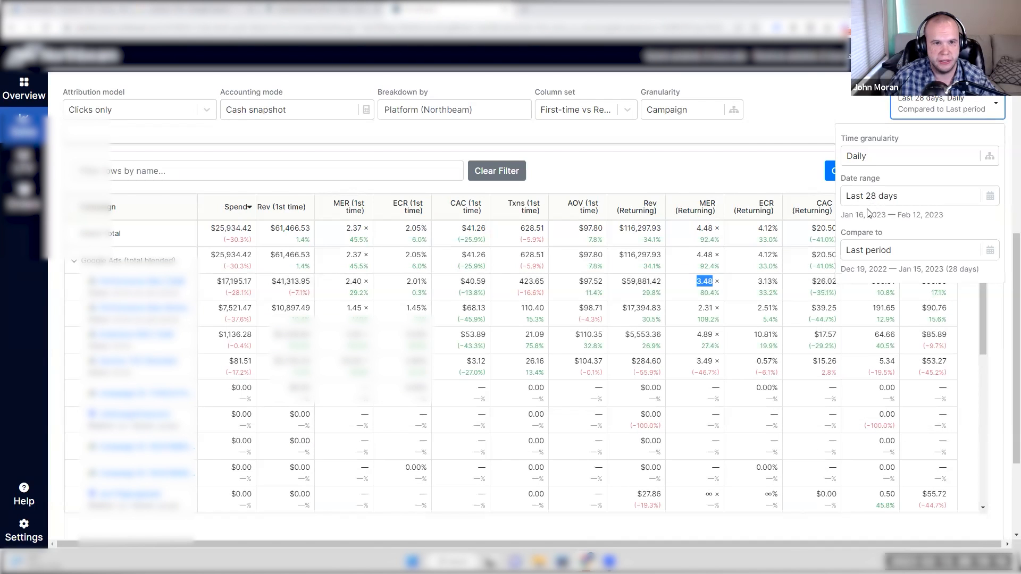
pyautogui.click(793, 105)
pyautogui.click(151, 8)
pyautogui.hscroll(10, 904, 340)
pyautogui.moveTo(932, 325); pyautogui.dragTo(951, 325)
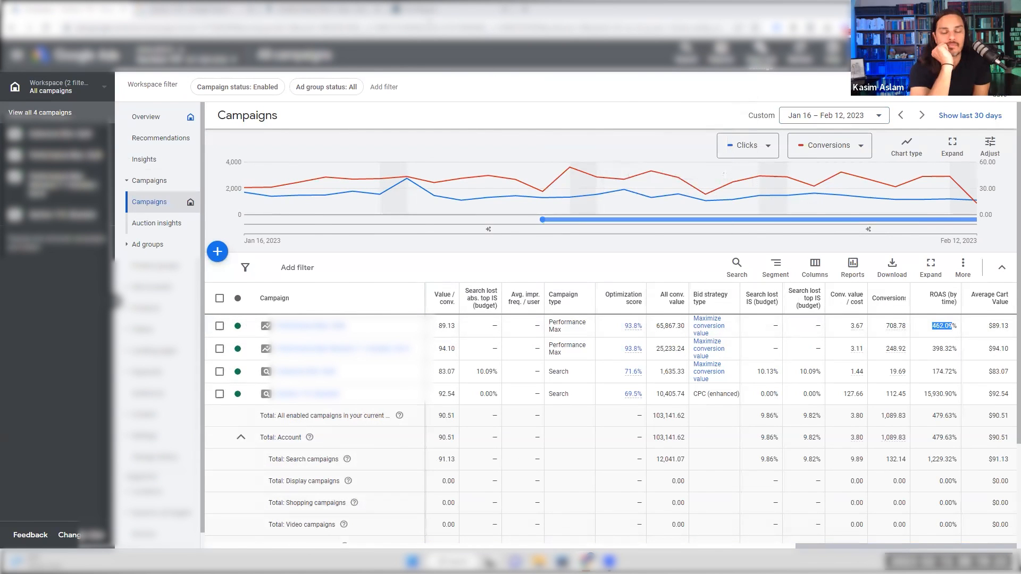
# Step: Show the dashboard's Overview column set and compare the highest-spending campaign's MER and revenue with its conversion value in Google Ads
pyautogui.click(452, 9)
pyautogui.click(585, 109)
pyautogui.click(560, 137)
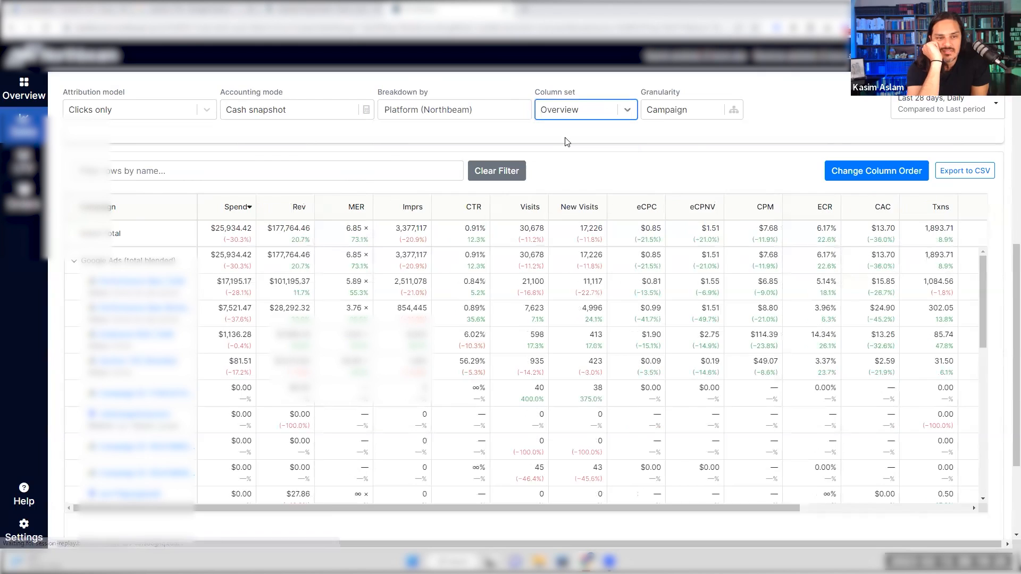
pyautogui.moveTo(347, 280); pyautogui.dragTo(364, 282)
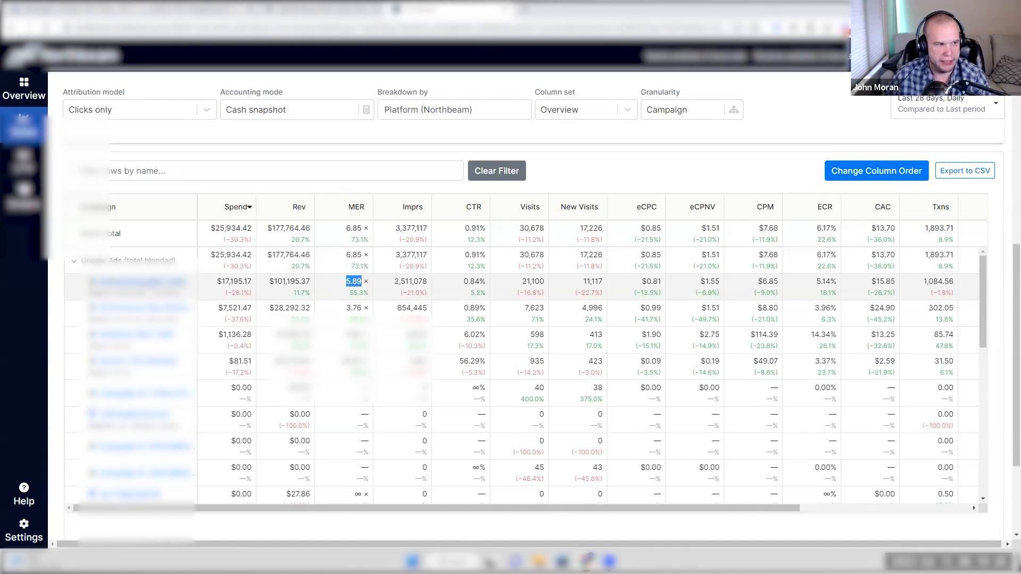
pyautogui.moveTo(269, 282); pyautogui.dragTo(298, 259)
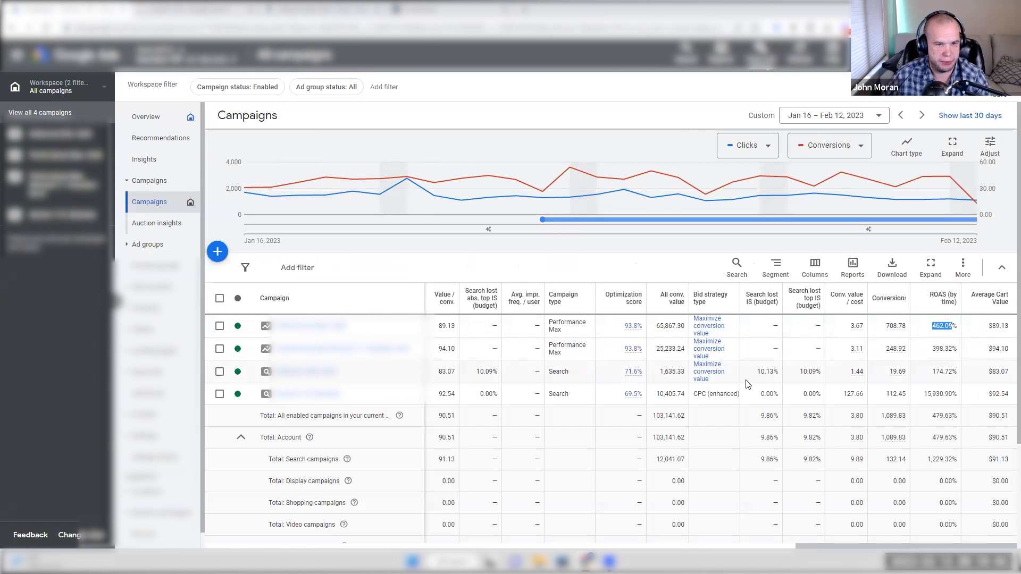
pyautogui.moveTo(827, 547); pyautogui.dragTo(455, 546)
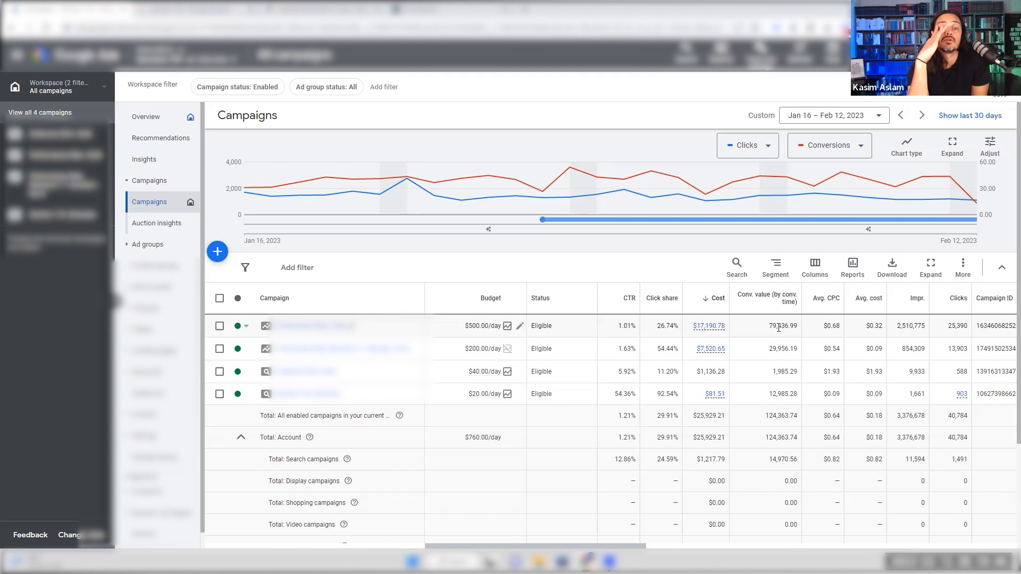
# Step: Switch back to the attribution dashboard and show the first-time versus returning column set again
pyautogui.click(450, 10)
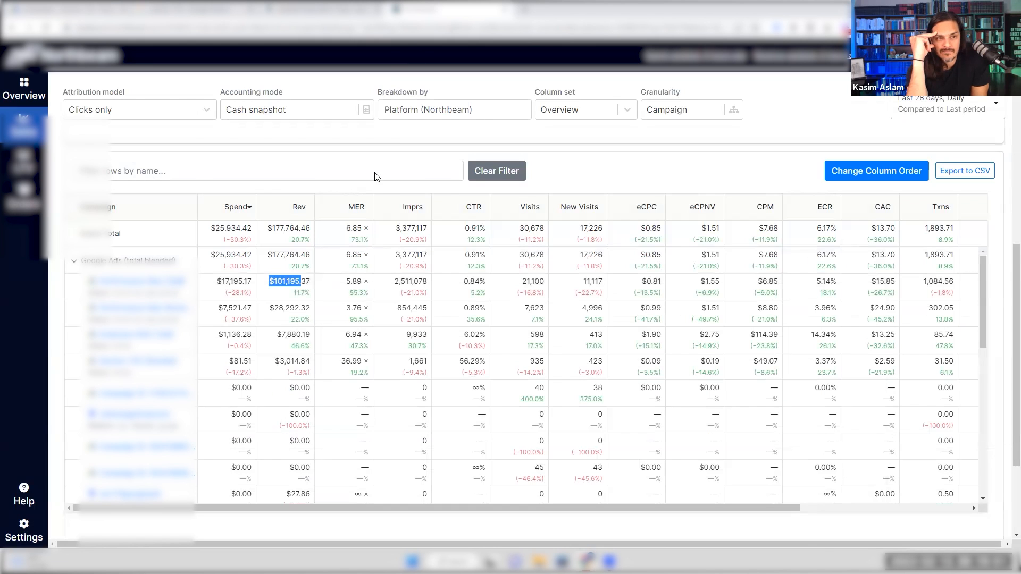
pyautogui.click(473, 110)
pyautogui.click(568, 110)
pyautogui.click(566, 184)
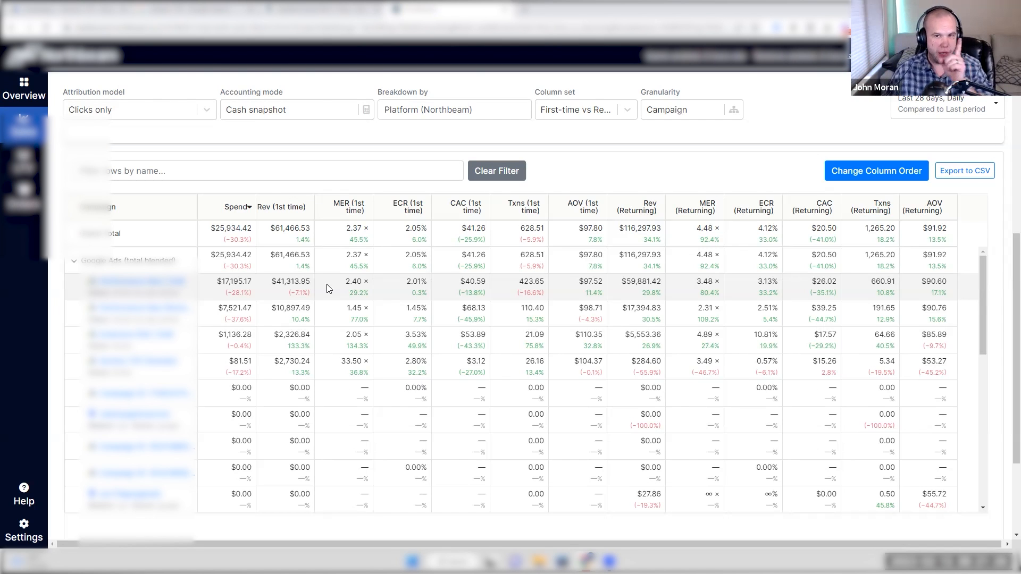
# Step: Capture the campaign table, box the top campaign's Spend, Rev (1st time) and MER (1st time), and underline the two first-time headers in red
pyautogui.press('Print')
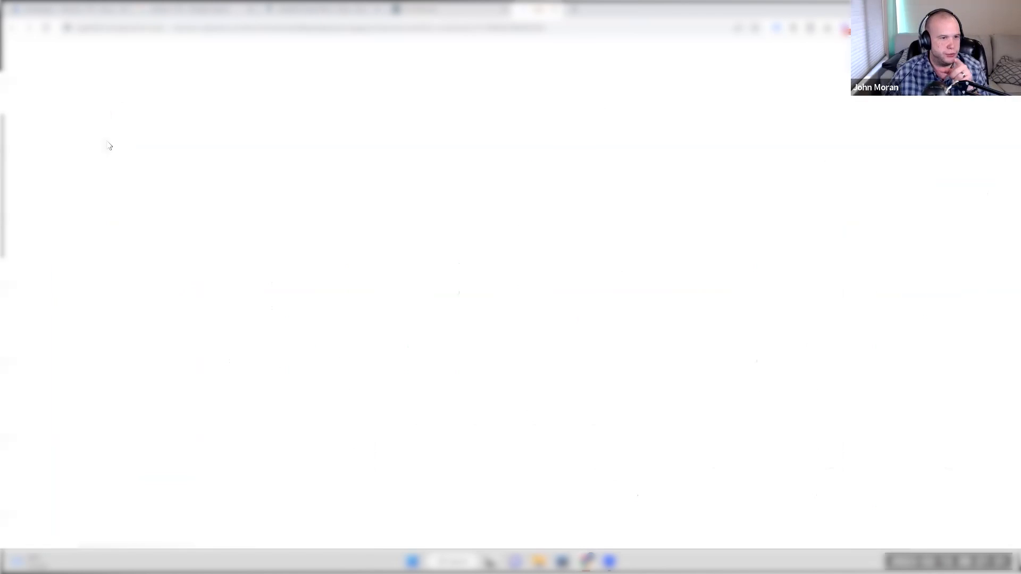
pyautogui.moveTo(48, 73); pyautogui.dragTo(1004, 418)
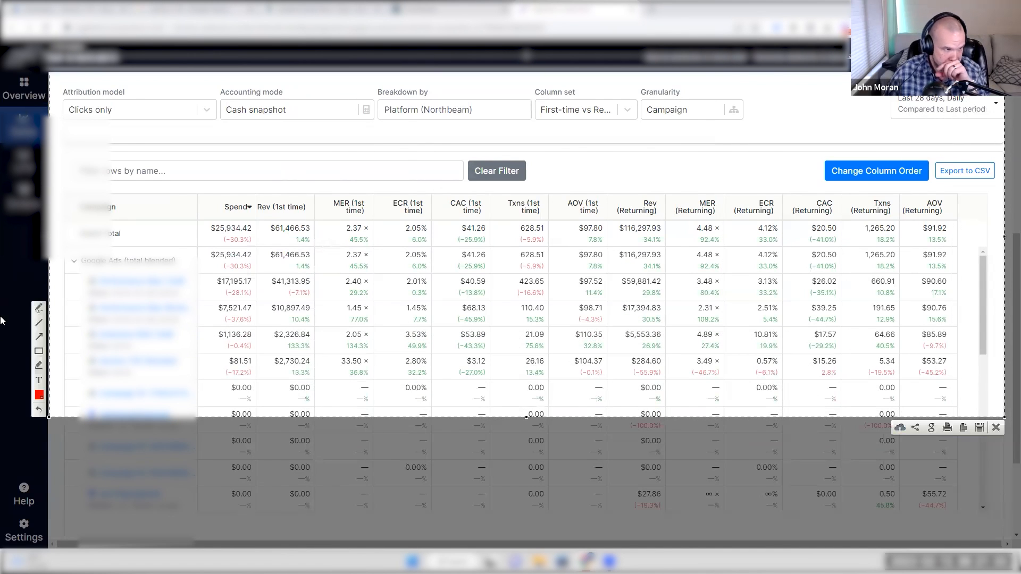
pyautogui.moveTo(209, 274)
pyautogui.mouseDown()
pyautogui.moveTo(255, 305)
pyautogui.moveTo(280, 288)
pyautogui.moveTo(315, 302)
pyautogui.mouseUp()
pyautogui.moveTo(260, 212); pyautogui.dragTo(304, 212)
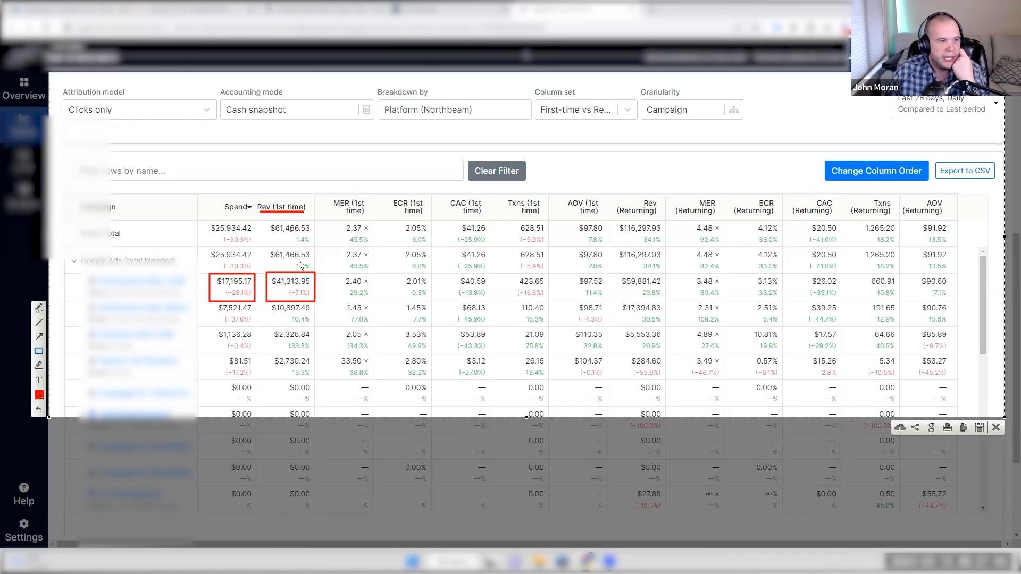
pyautogui.moveTo(338, 274); pyautogui.dragTo(374, 302)
pyautogui.moveTo(340, 216); pyautogui.dragTo(368, 217)
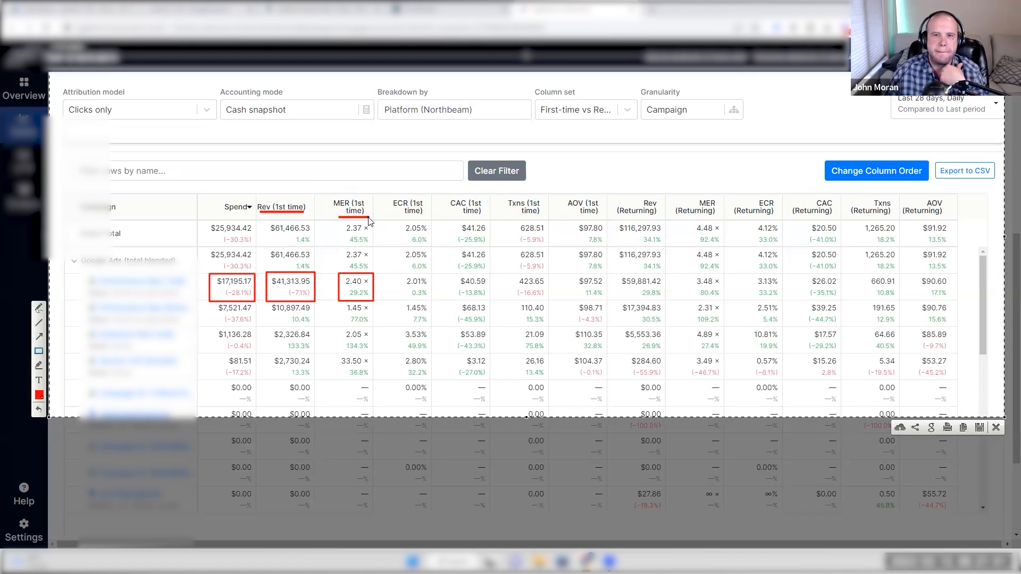
# Step: Underline the top campaign's first-time CAC and Txns and returning MER, CAC and Txns, and box its Rev (Returning)
pyautogui.moveTo(458, 287); pyautogui.dragTo(486, 287)
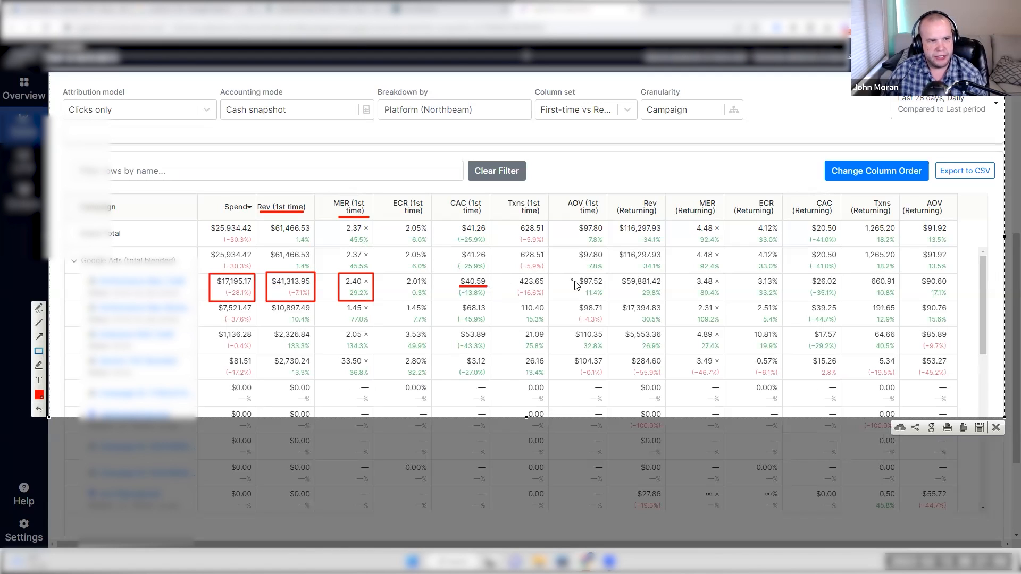
pyautogui.moveTo(520, 288); pyautogui.dragTo(544, 287)
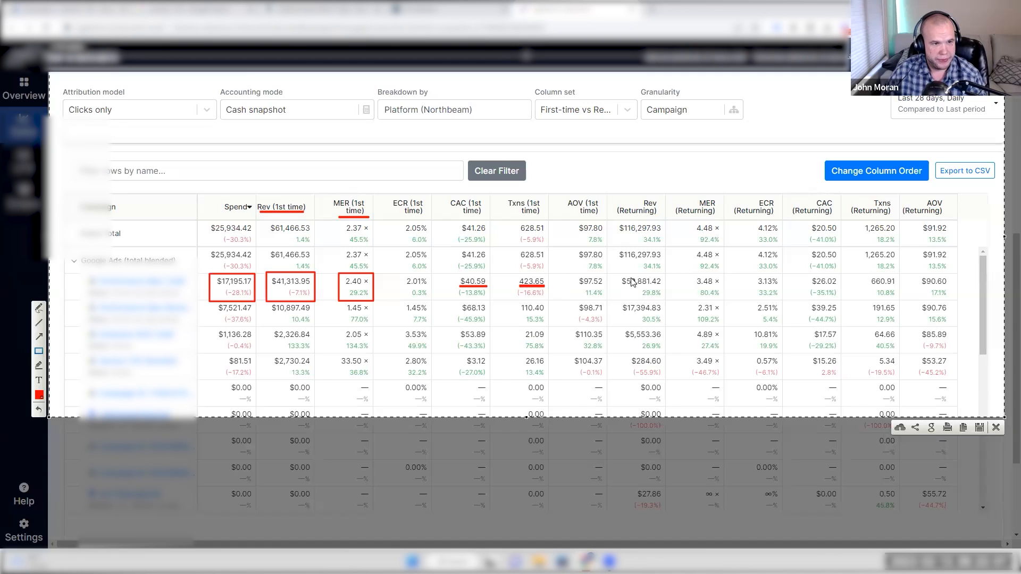
pyautogui.moveTo(619, 274); pyautogui.dragTo(665, 291)
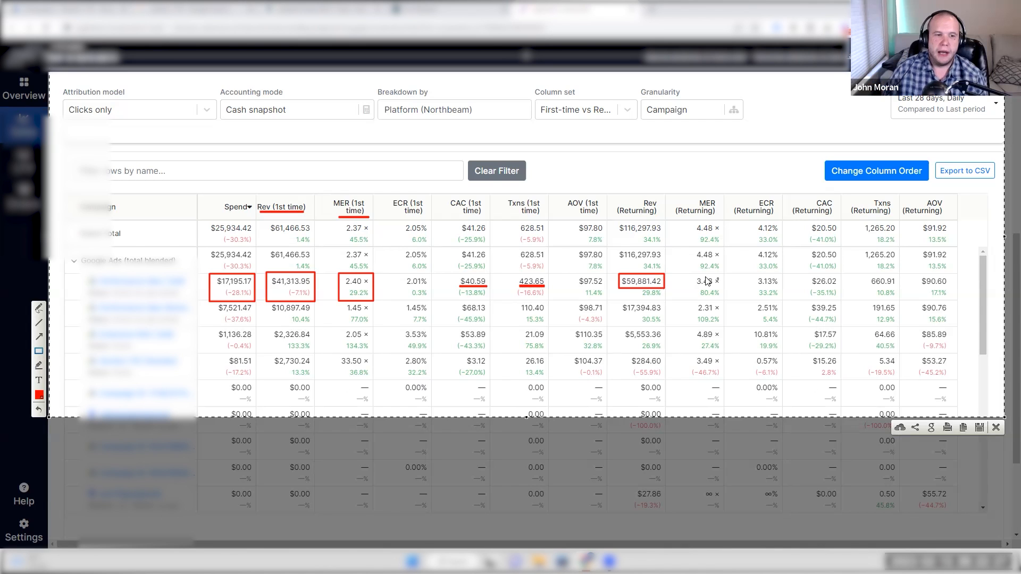
pyautogui.moveTo(696, 287); pyautogui.dragTo(713, 287)
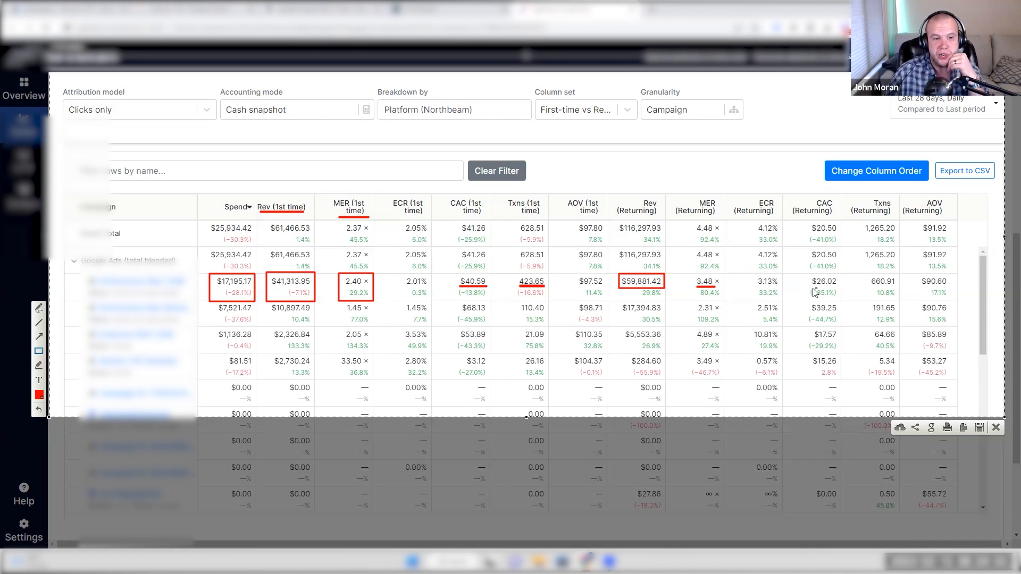
pyautogui.moveTo(810, 287); pyautogui.dragTo(828, 287)
pyautogui.moveTo(837, 287); pyautogui.dragTo(893, 287)
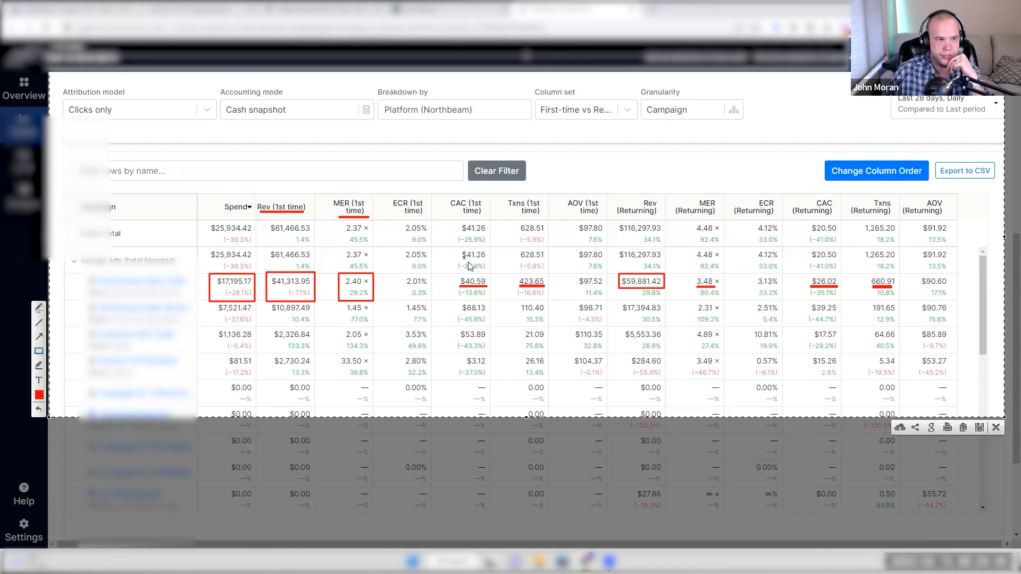
# Step: Box the top campaign's first-time and returning Txns, frame all its returning-customer metrics, and close the screenshot without saving it
pyautogui.moveTo(511, 272); pyautogui.dragTo(550, 300)
pyautogui.moveTo(869, 273); pyautogui.dragTo(899, 300)
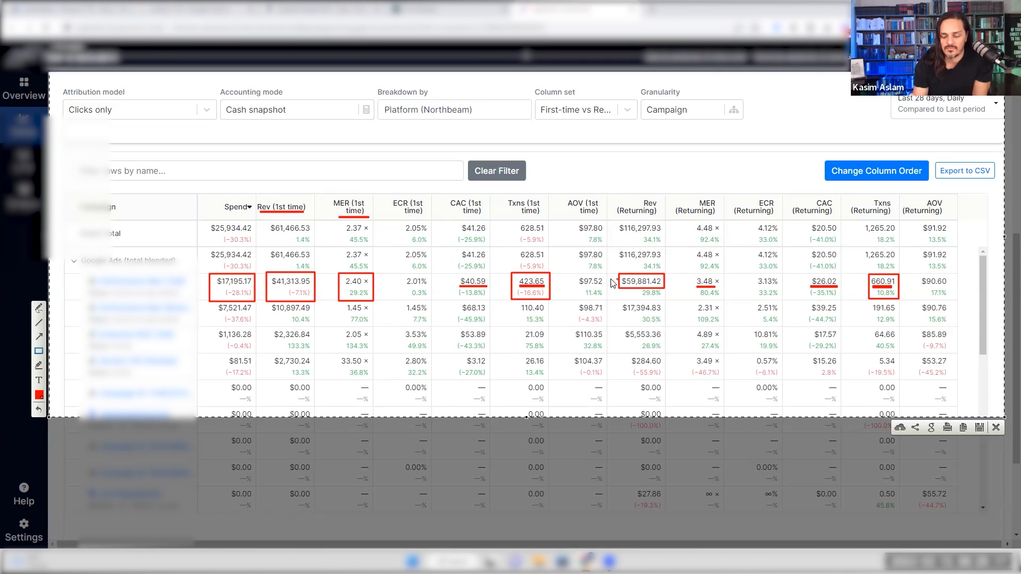
pyautogui.moveTo(605, 273)
pyautogui.mouseDown()
pyautogui.moveTo(883, 307)
pyautogui.moveTo(961, 305)
pyautogui.mouseUp()
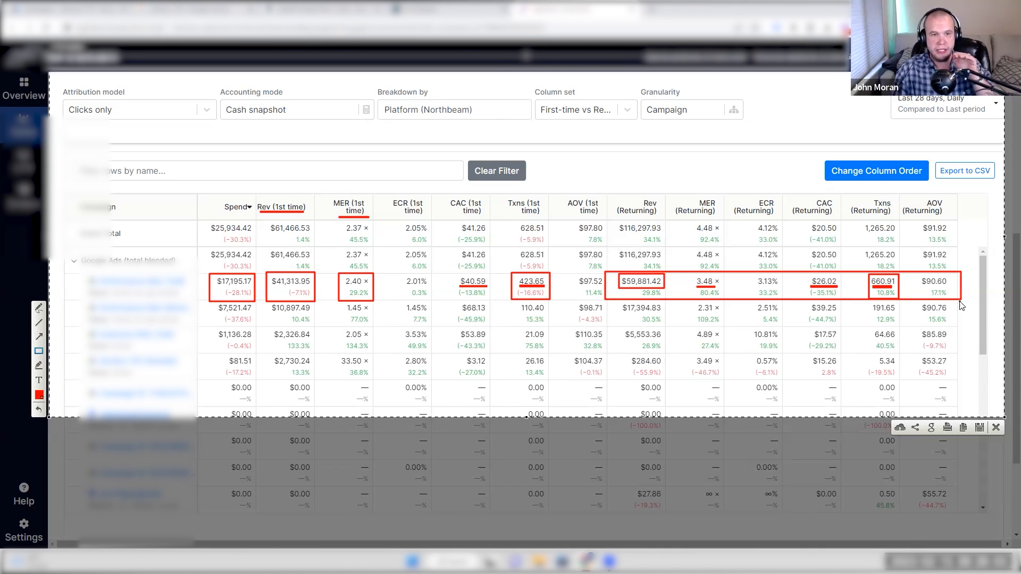
pyautogui.press('Escape')
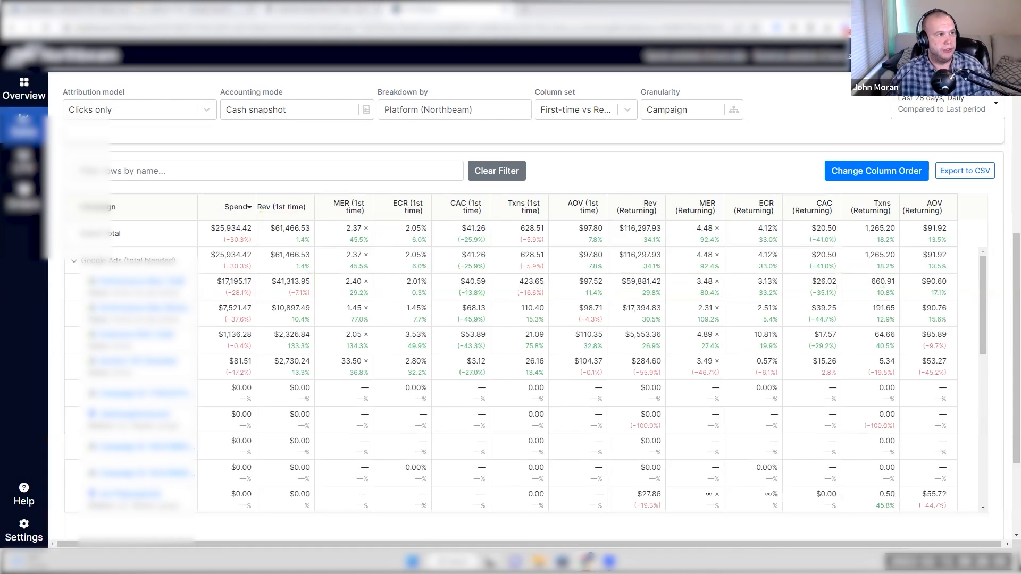
# Step: Switch back to the Performance Max campaign overview in Google Ads and show its all-time data to find when spending began
pyautogui.hotkey('ctrl', 'Tab')
pyautogui.click(843, 116)
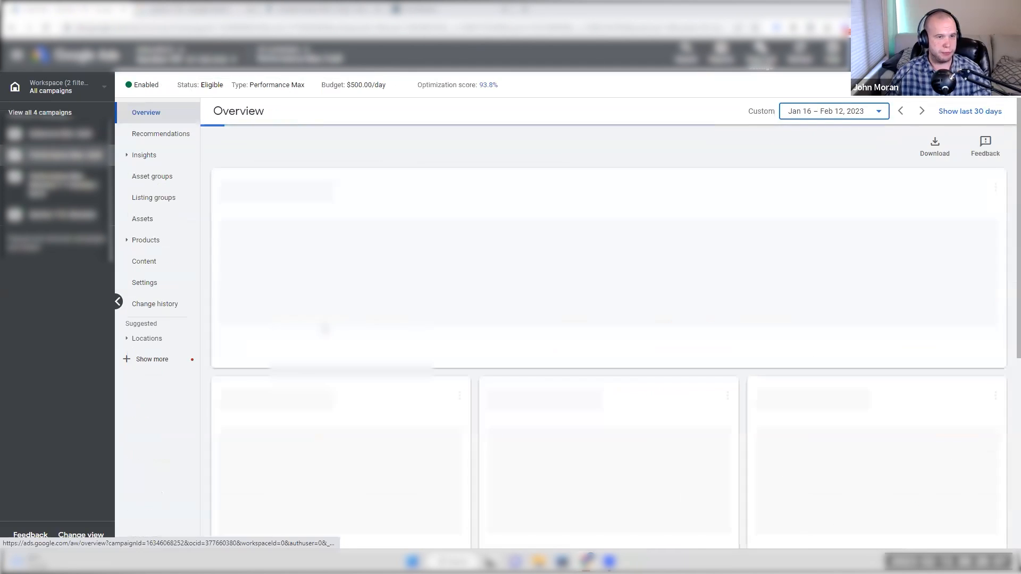
pyautogui.click(851, 113)
pyautogui.click(781, 346)
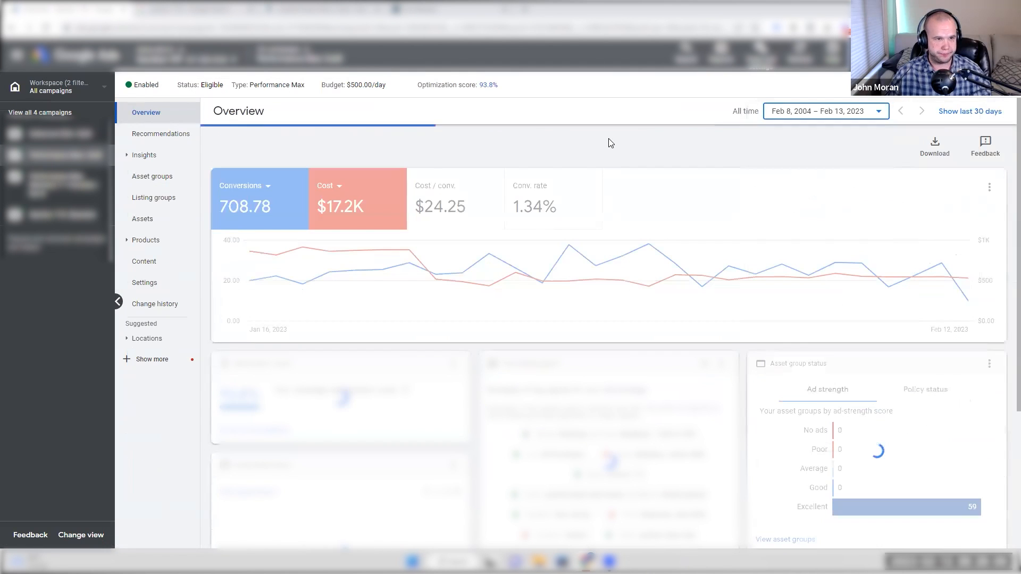
pyautogui.moveTo(929, 322)
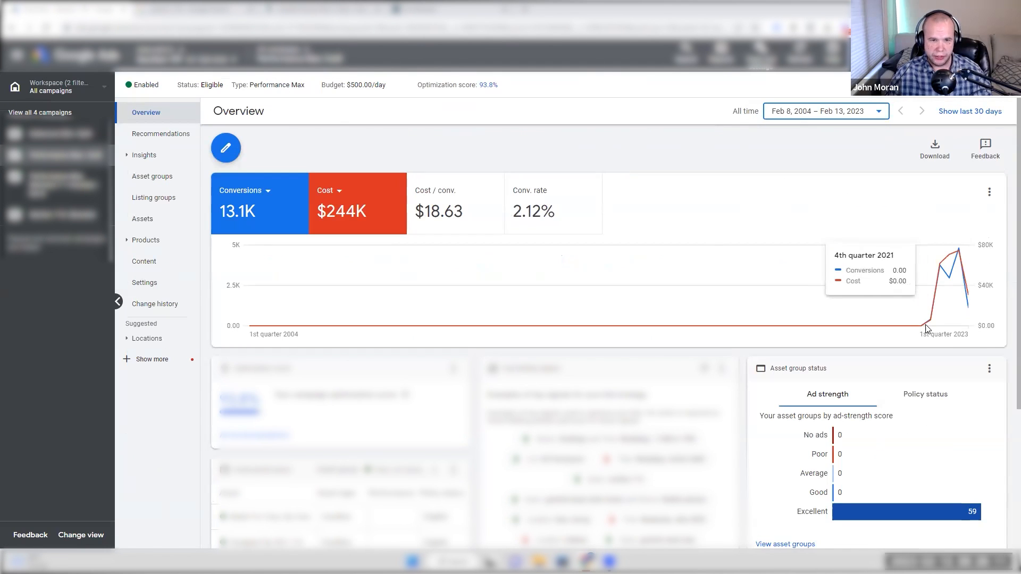
# Step: Set the campaign overview's date range to Jan 1, 2022 – Feb 12, 2023
pyautogui.click(851, 115)
pyautogui.scroll(10, 907, 263)
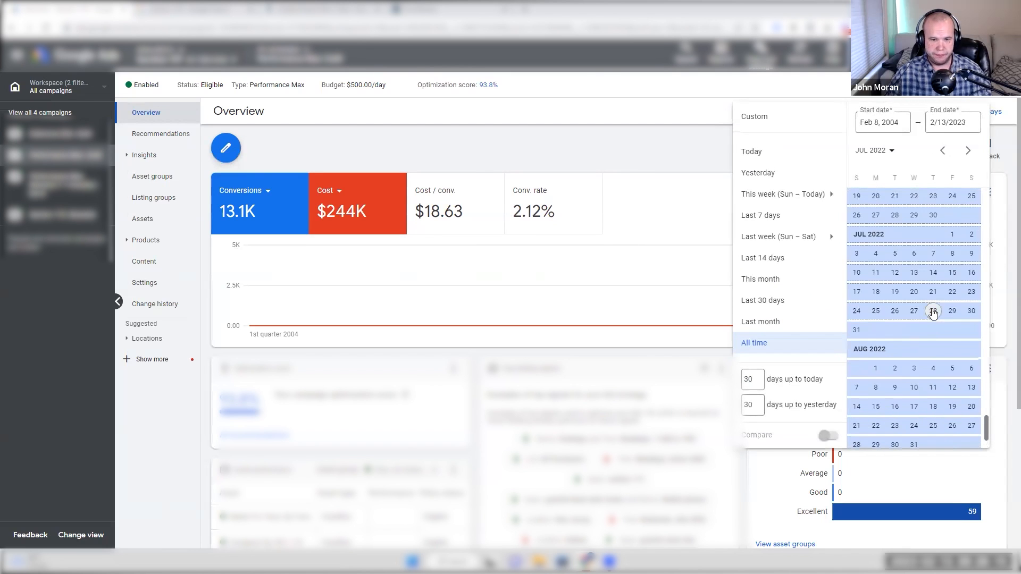
pyautogui.scroll(7, 933, 313)
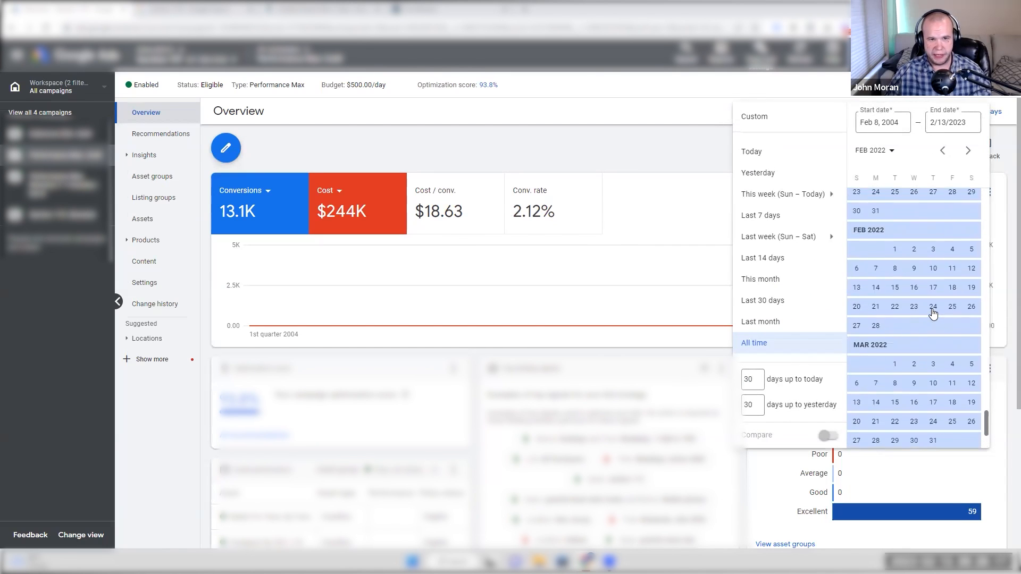
pyautogui.scroll(3, 933, 314)
pyautogui.click(970, 327)
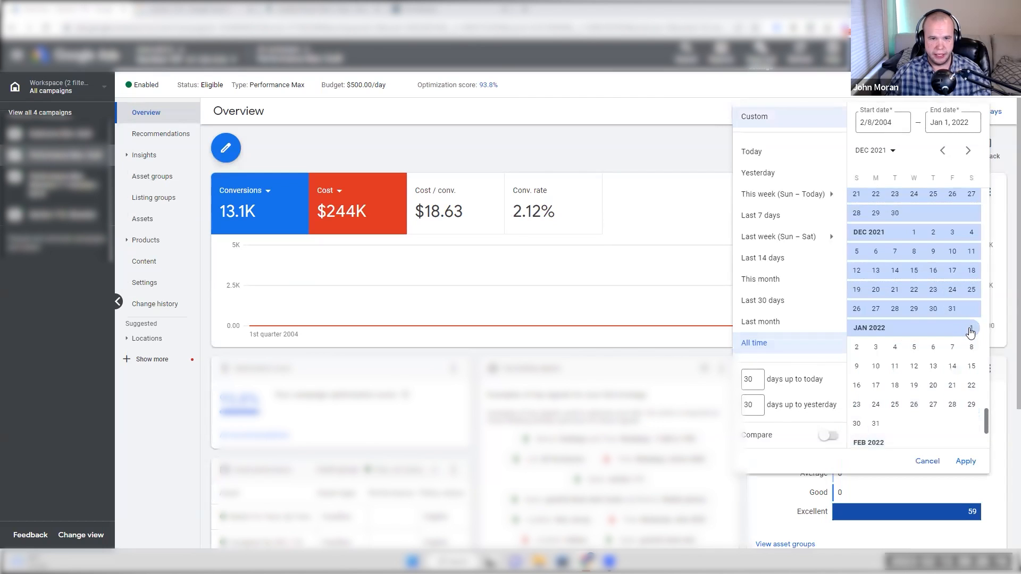
pyautogui.scroll(-15, 970, 333)
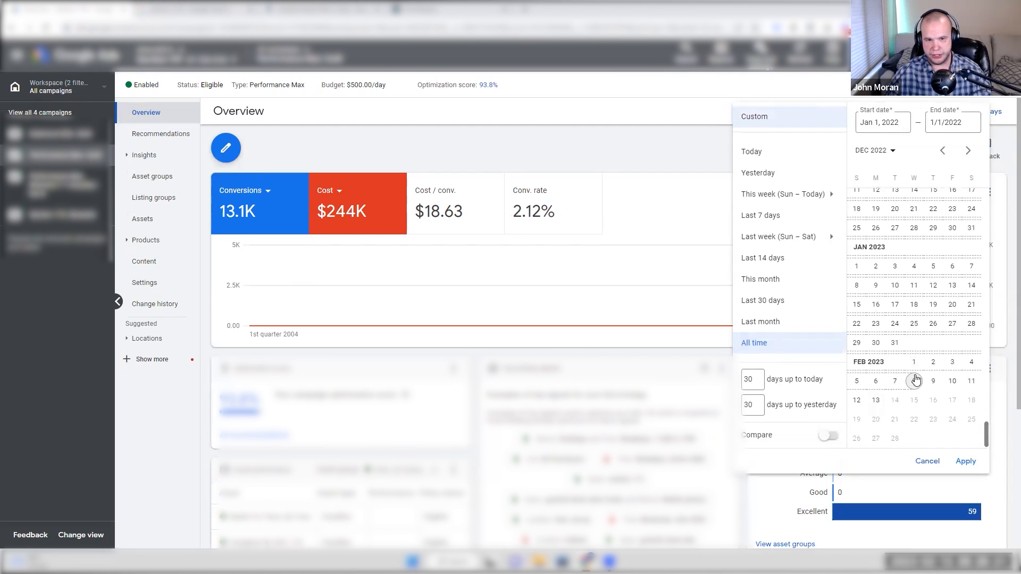
pyautogui.click(857, 401)
pyautogui.click(965, 461)
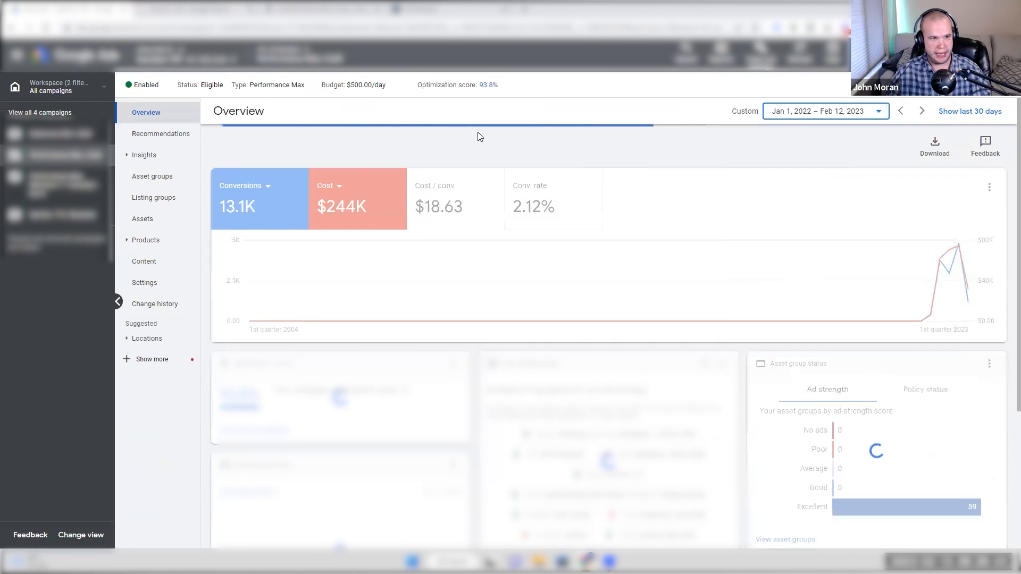
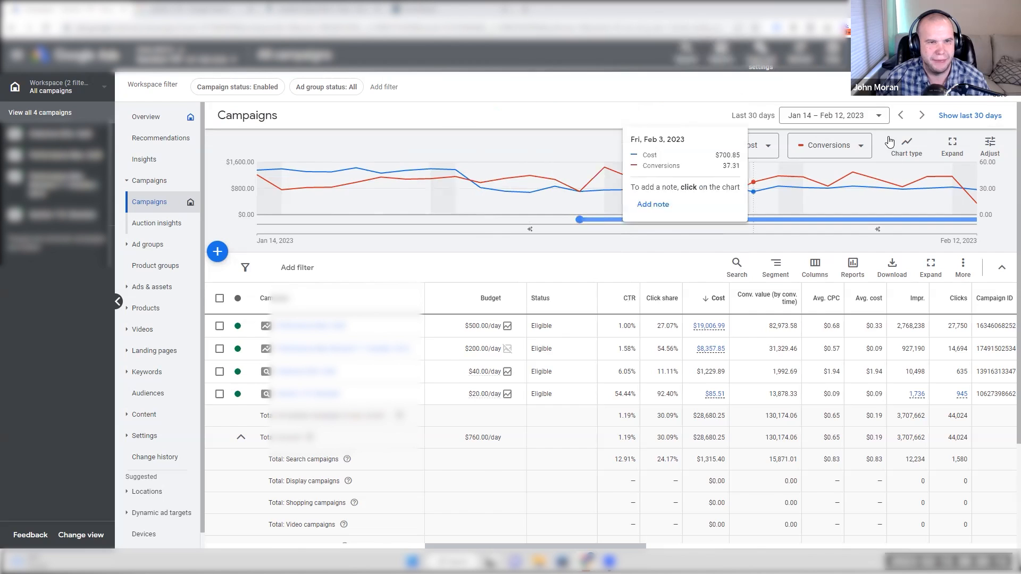
# Step: Set the campaigns report to Jan 24 – Feb 11, 2023 and compare it with the previous period
pyautogui.click(834, 116)
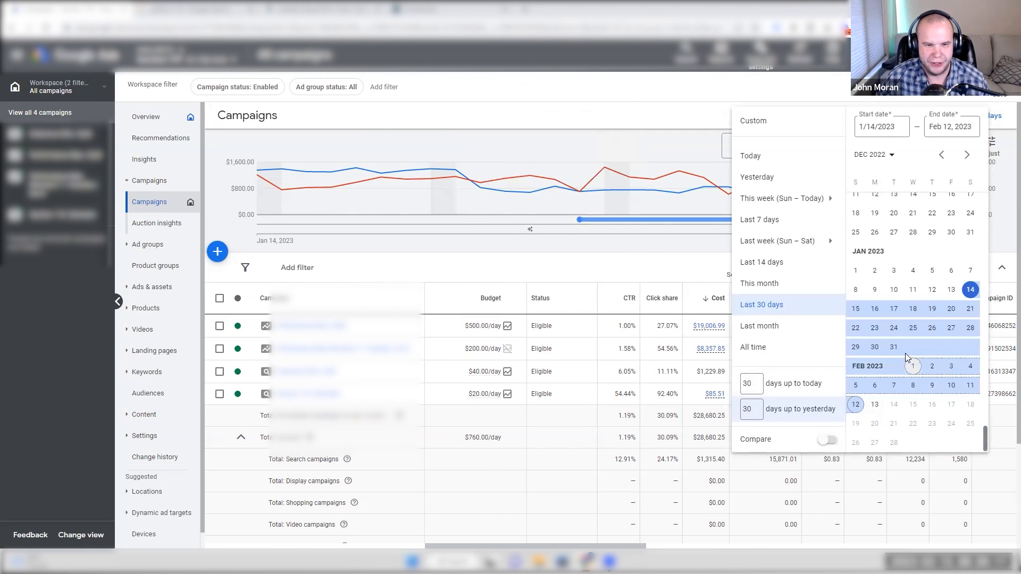
pyautogui.click(894, 328)
pyautogui.click(896, 329)
pyautogui.click(972, 385)
pyautogui.click(825, 441)
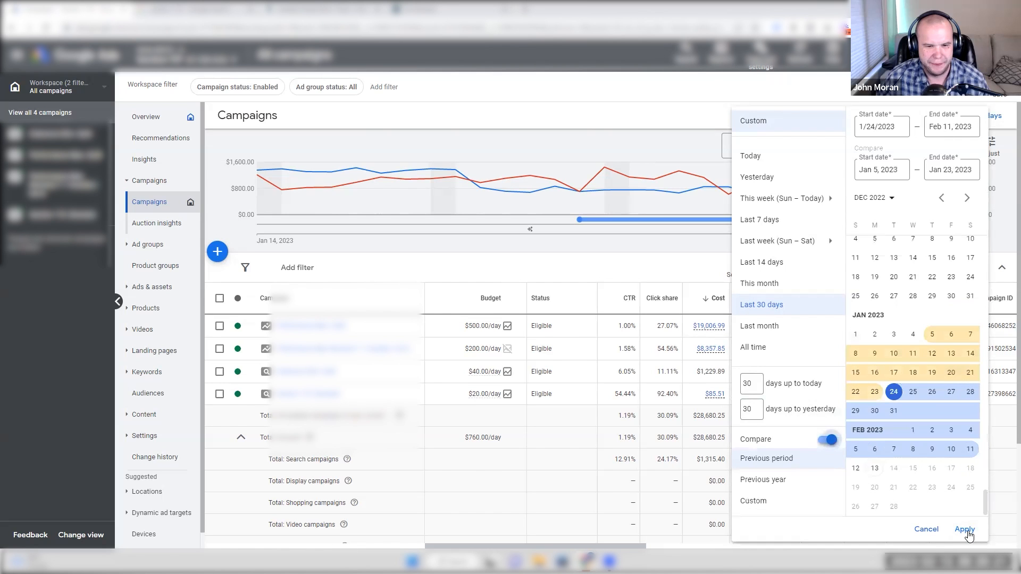
pyautogui.click(965, 529)
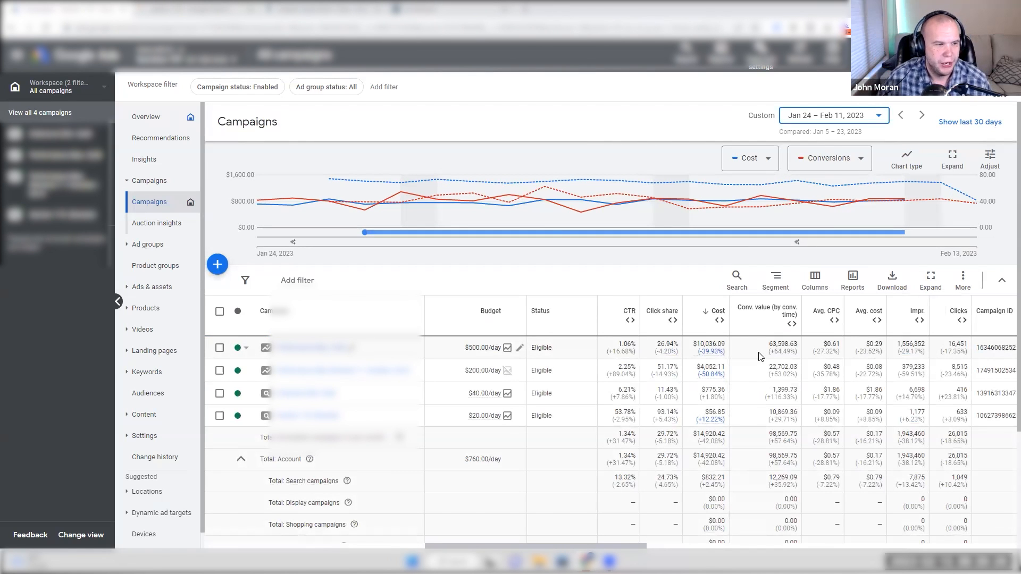
# Step: Examine the conversion value changes for the top campaign and all enabled campaigns, and collapse the account total's breakdown by campaign type
pyautogui.moveTo(713, 351)
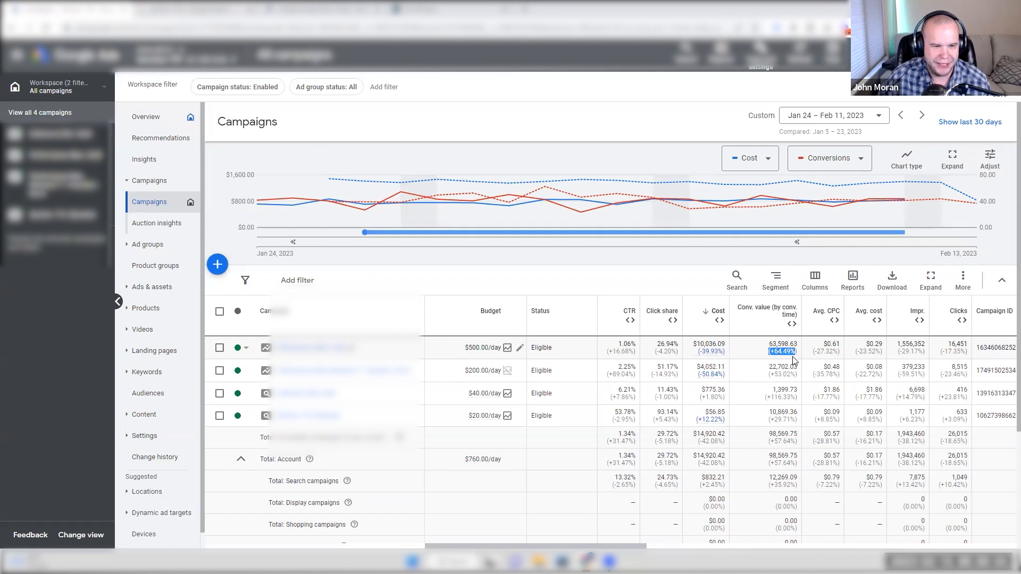
pyautogui.scroll(-1, 792, 362)
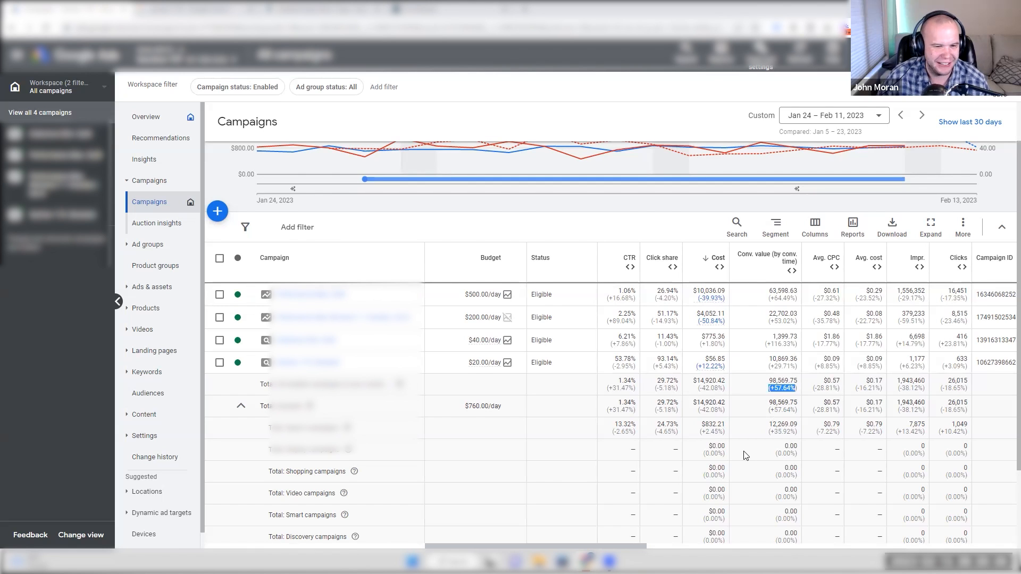
pyautogui.scroll(-1, 745, 456)
pyautogui.click(246, 358)
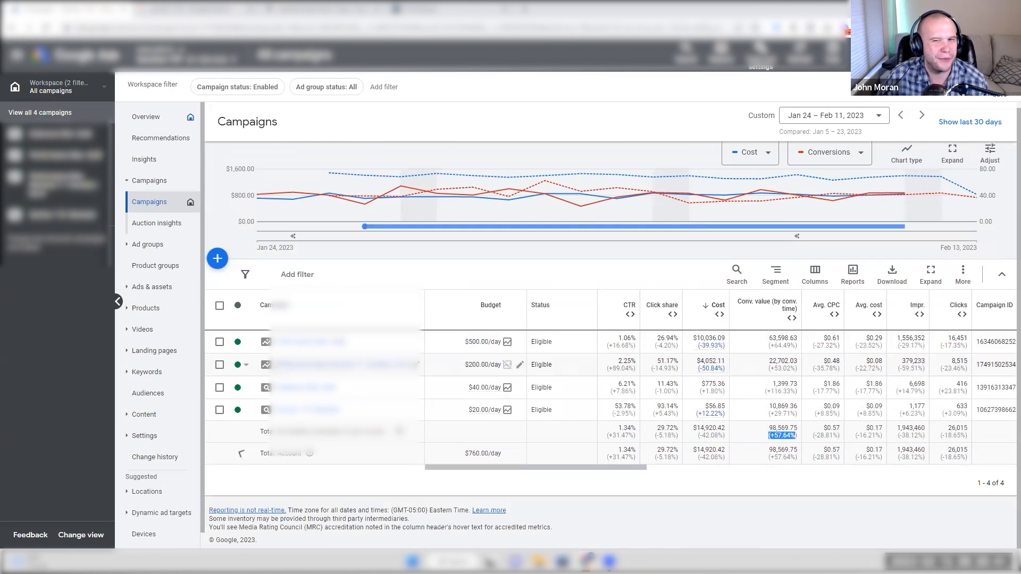
# Step: Expand the Conversions column in the campaigns table to show both periods, Change and Change (%)
pyautogui.click(613, 477)
pyautogui.moveTo(616, 469); pyautogui.dragTo(668, 438)
pyautogui.click(683, 491)
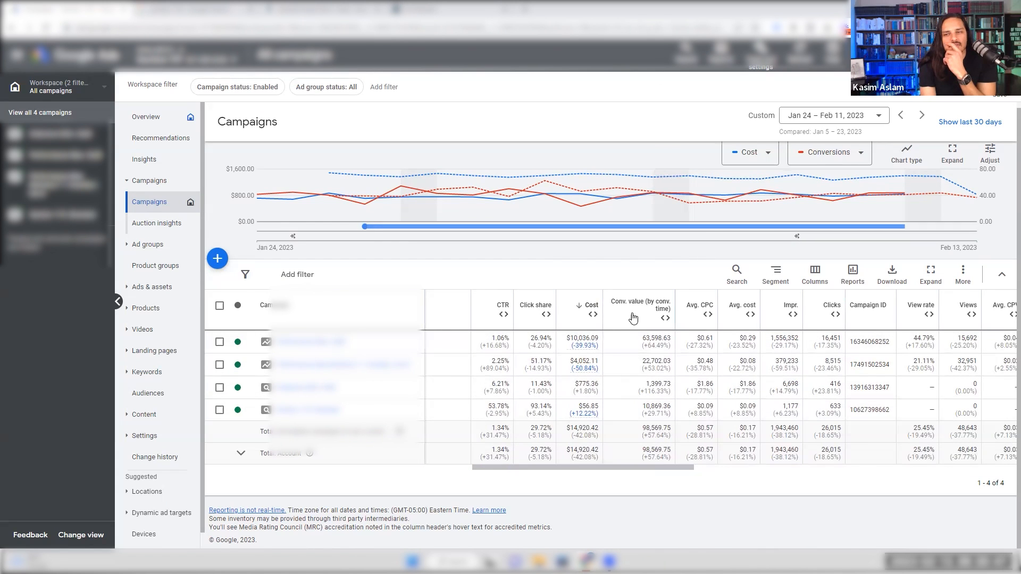
pyautogui.moveTo(645, 316)
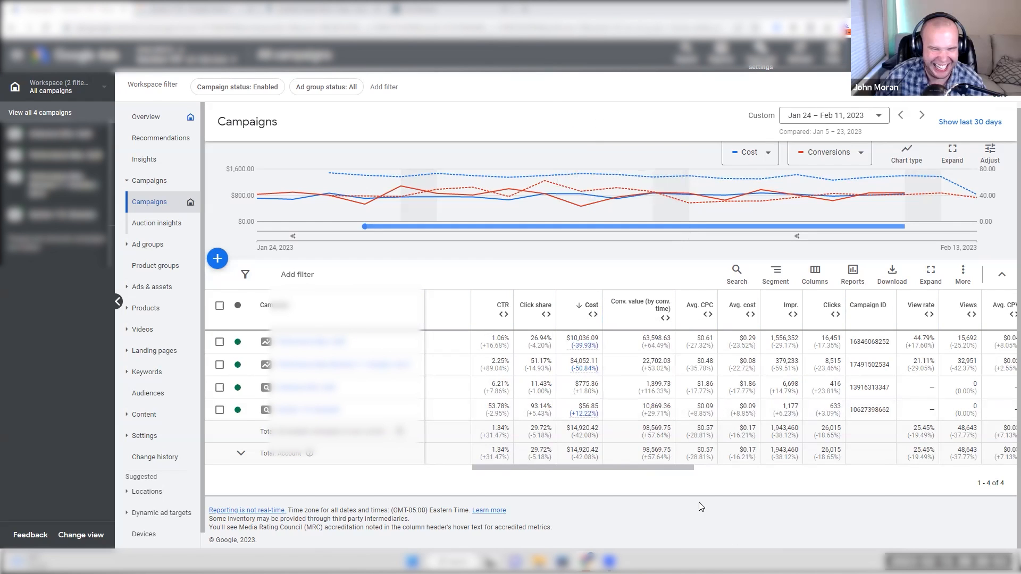
pyautogui.moveTo(644, 469); pyautogui.dragTo(968, 469)
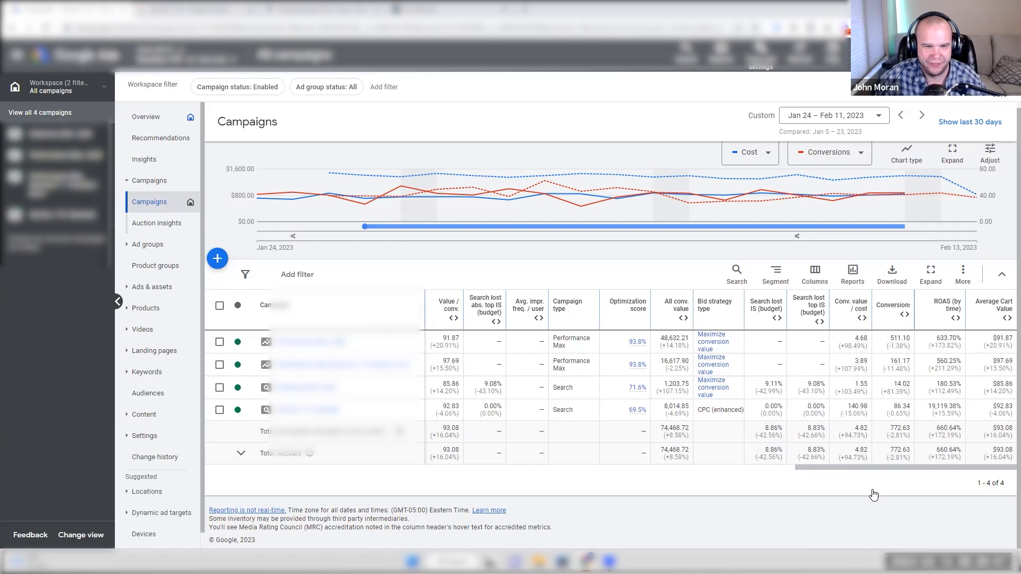
pyautogui.click(903, 314)
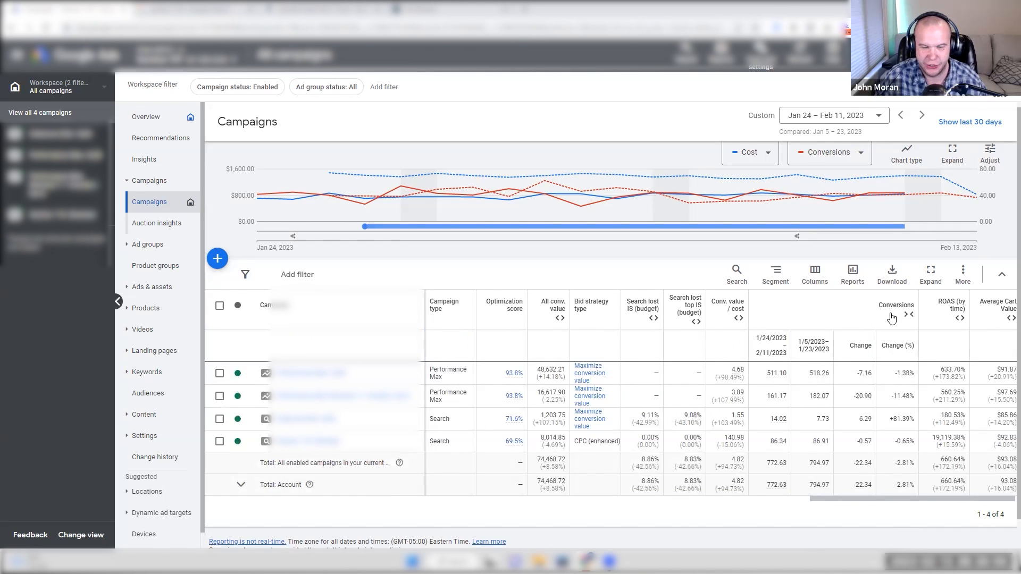
# Step: Highlight the percentage changes in Conversions and Cost in the total row for all enabled campaigns to compare them
pyautogui.moveTo(896, 464); pyautogui.dragTo(913, 464)
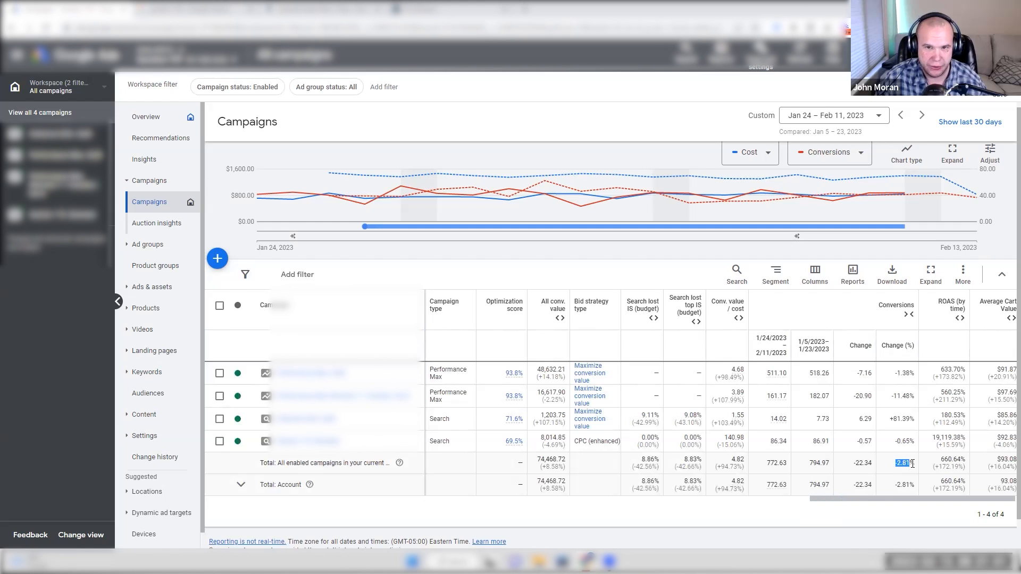
pyautogui.moveTo(890, 499); pyautogui.dragTo(503, 508)
pyautogui.moveTo(698, 468); pyautogui.dragTo(722, 467)
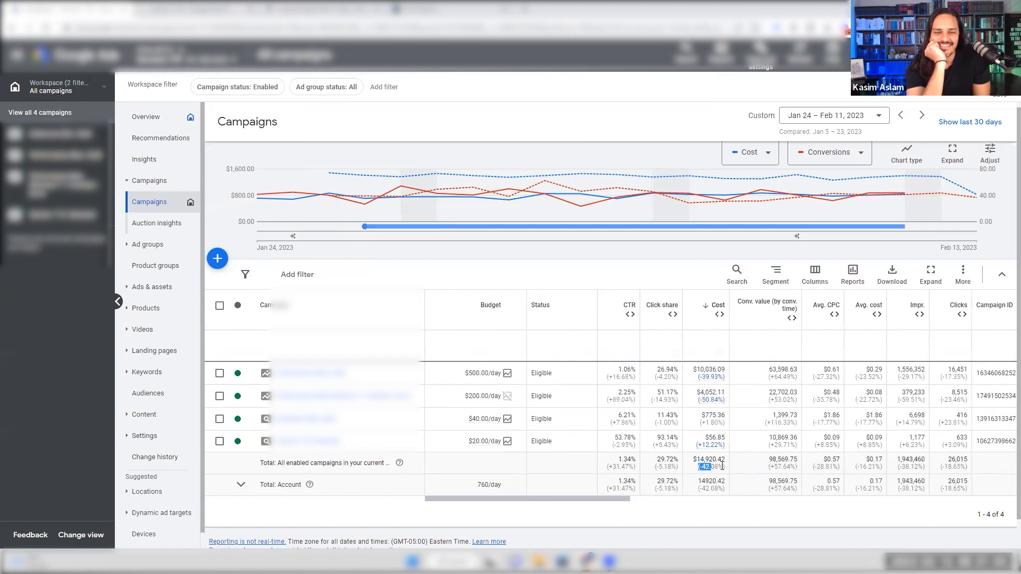
pyautogui.moveTo(588, 501); pyautogui.dragTo(978, 500)
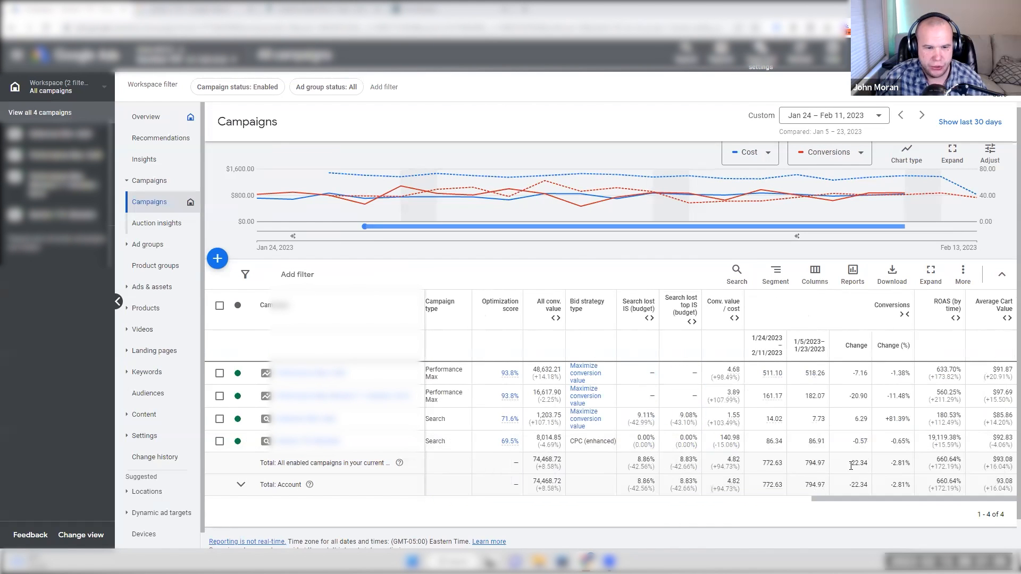
pyautogui.moveTo(904, 463); pyautogui.dragTo(891, 463)
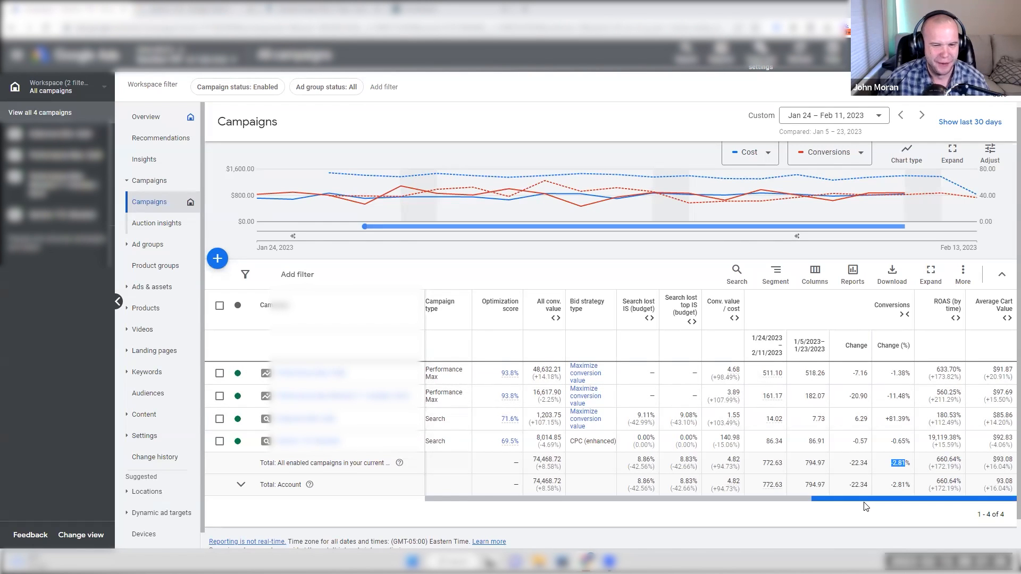
pyautogui.hscroll(-1, 867, 504)
pyautogui.moveTo(901, 463); pyautogui.dragTo(916, 461)
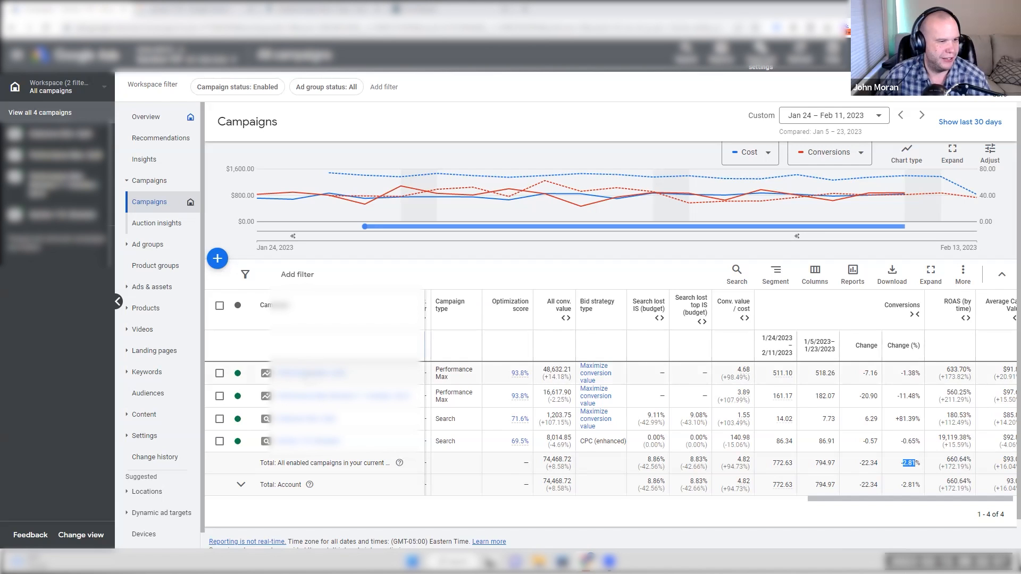
# Step: Open the asset groups of the $500.00/day Performance Max campaign and check the first audience signal's best practices
pyautogui.click(340, 373)
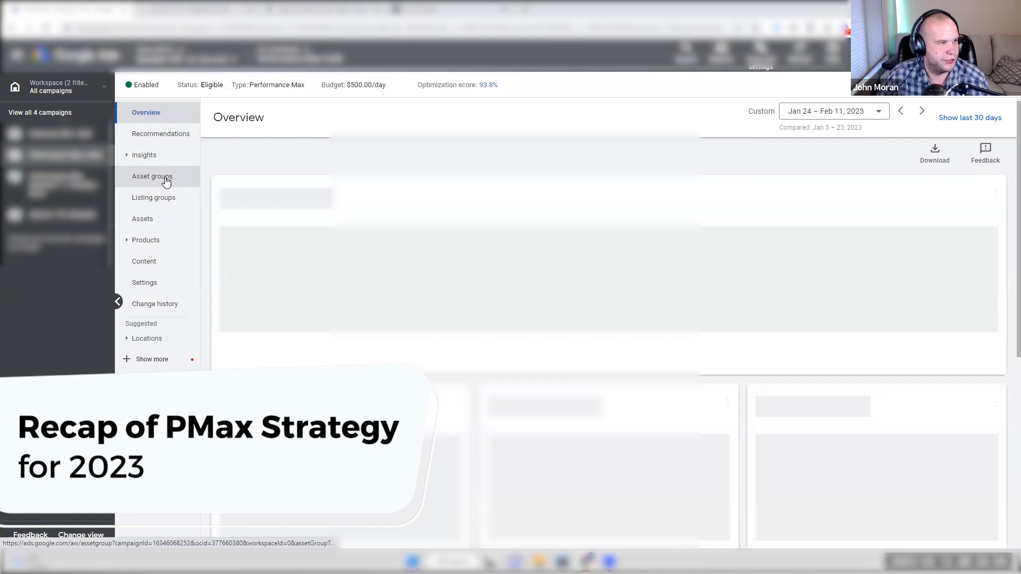
pyautogui.click(164, 179)
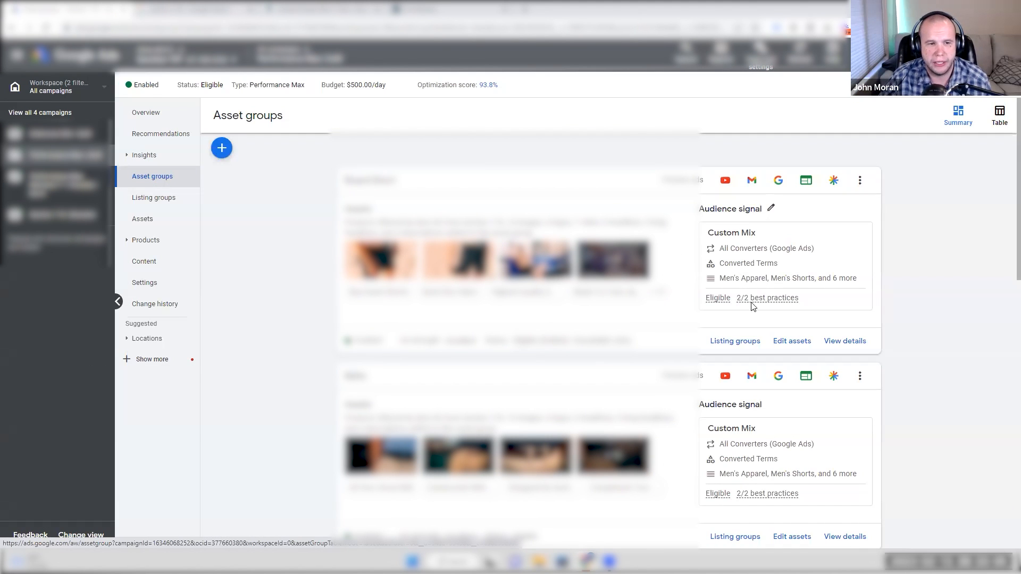
pyautogui.moveTo(760, 301)
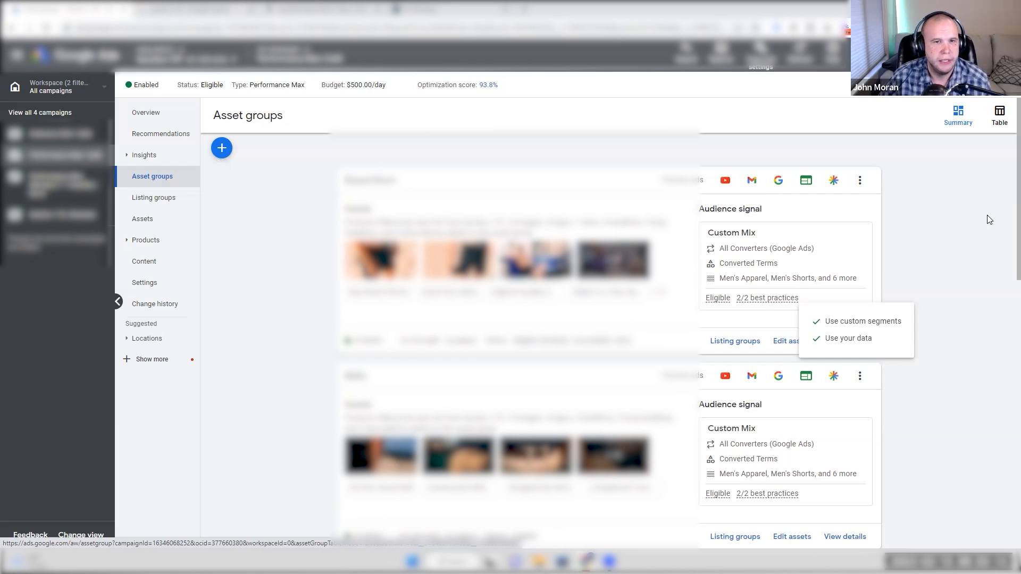
# Step: Set the asset group list to show 50 asset groups per page
pyautogui.scroll(-10, 934, 189)
pyautogui.click(763, 489)
pyautogui.click(783, 475)
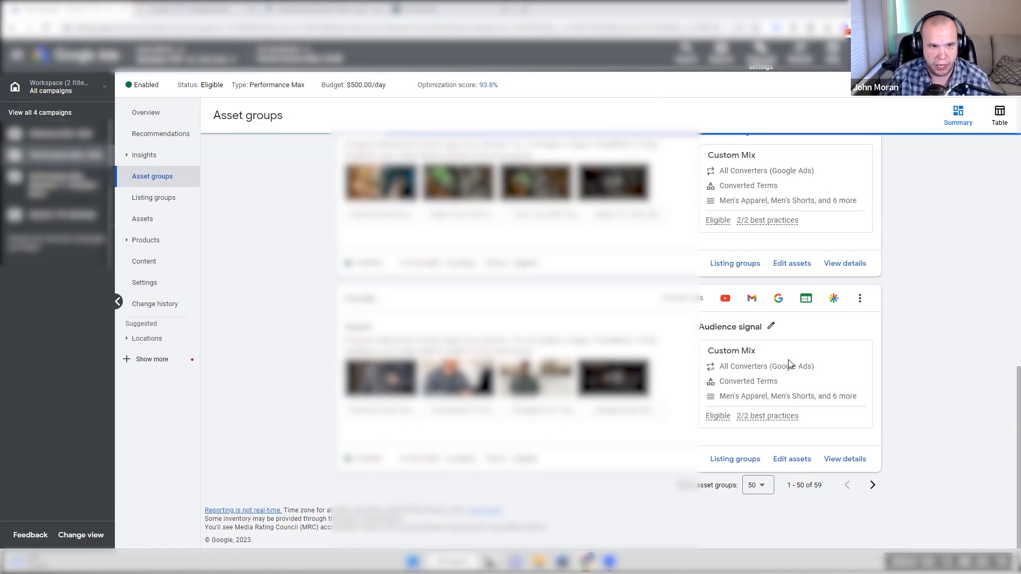
# Step: Compare the All Converters, Converted Terms and Interest & Demo audience signals and check the best practices for an Interest & Demo one
pyautogui.moveTo(1007, 156); pyautogui.dragTo(1008, 330)
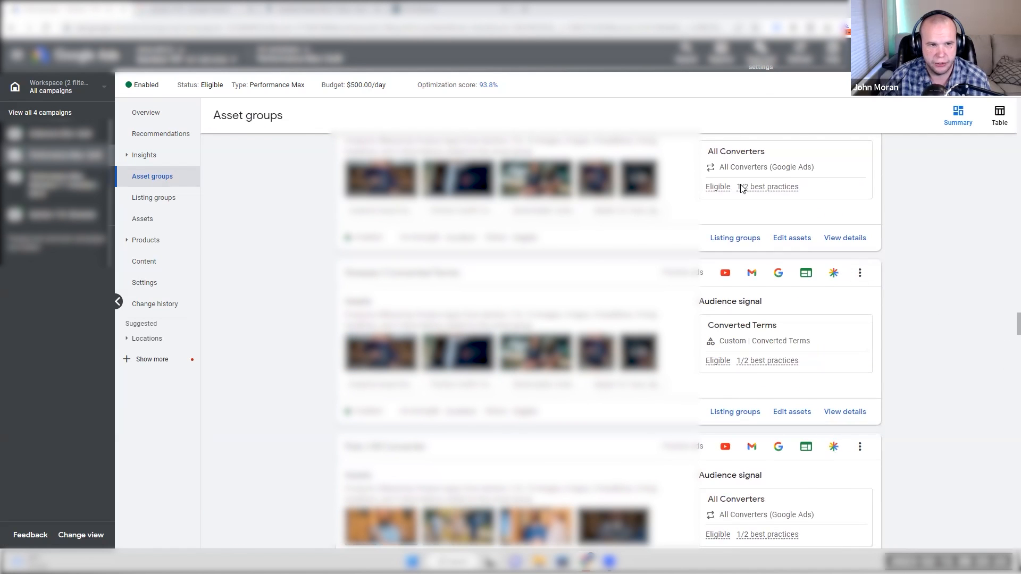
pyautogui.scroll(-5, 745, 202)
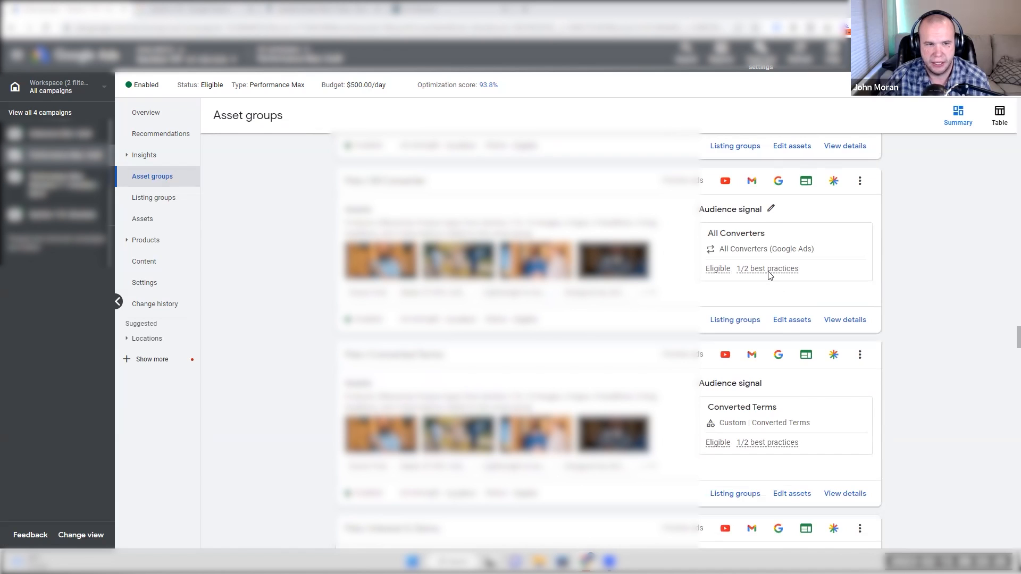
pyautogui.scroll(-3, 769, 273)
pyautogui.scroll(-3, 776, 235)
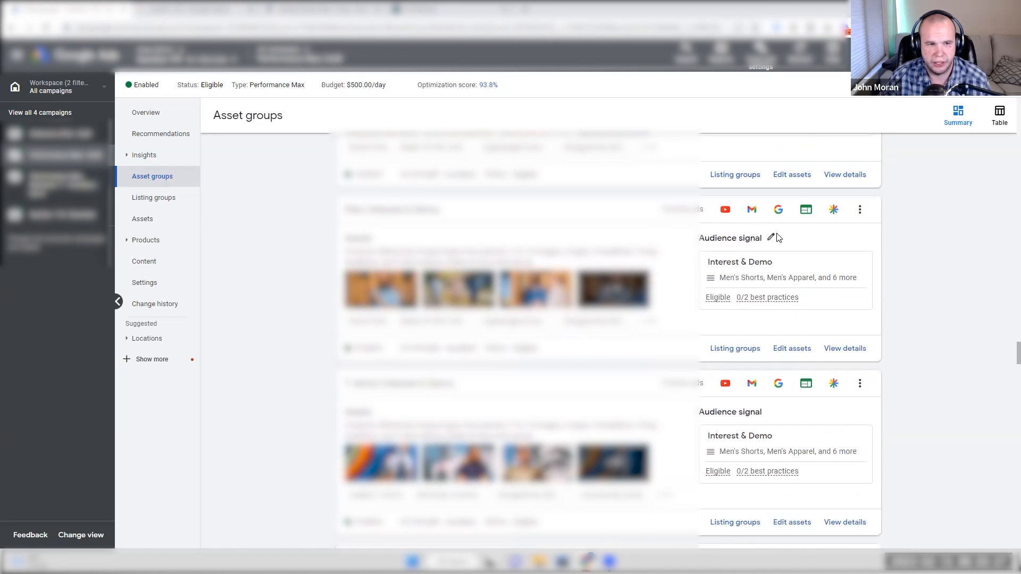
pyautogui.moveTo(767, 249)
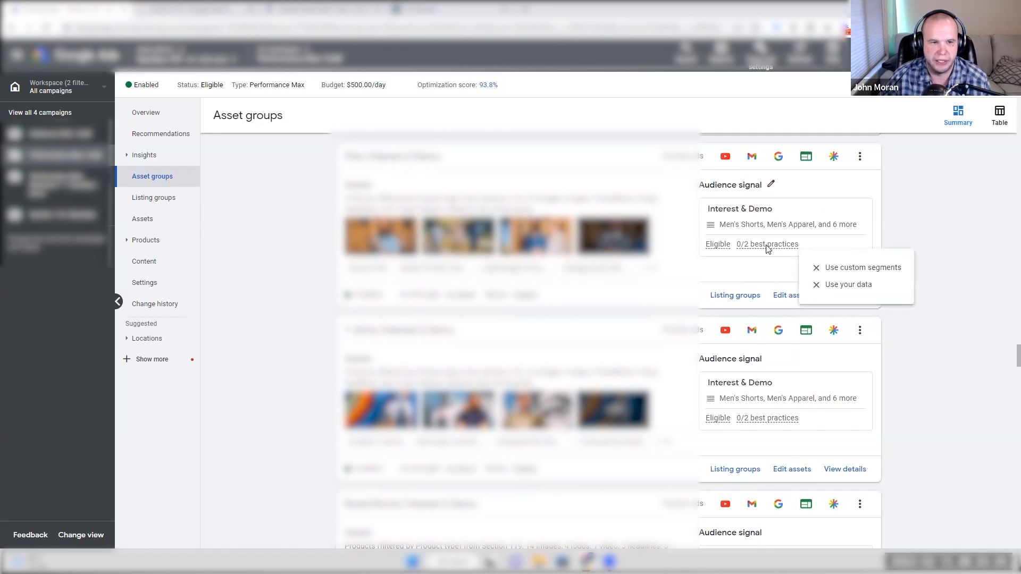
# Step: Examine which audience signal each of the asset groups further down the list uses
pyautogui.scroll(-10, 904, 299)
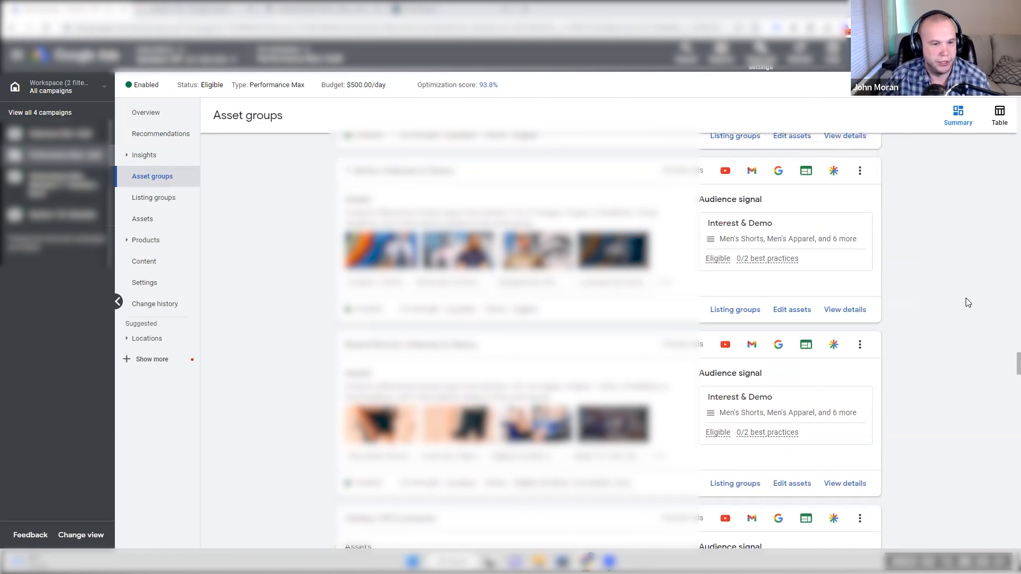
pyautogui.scroll(-10, 967, 302)
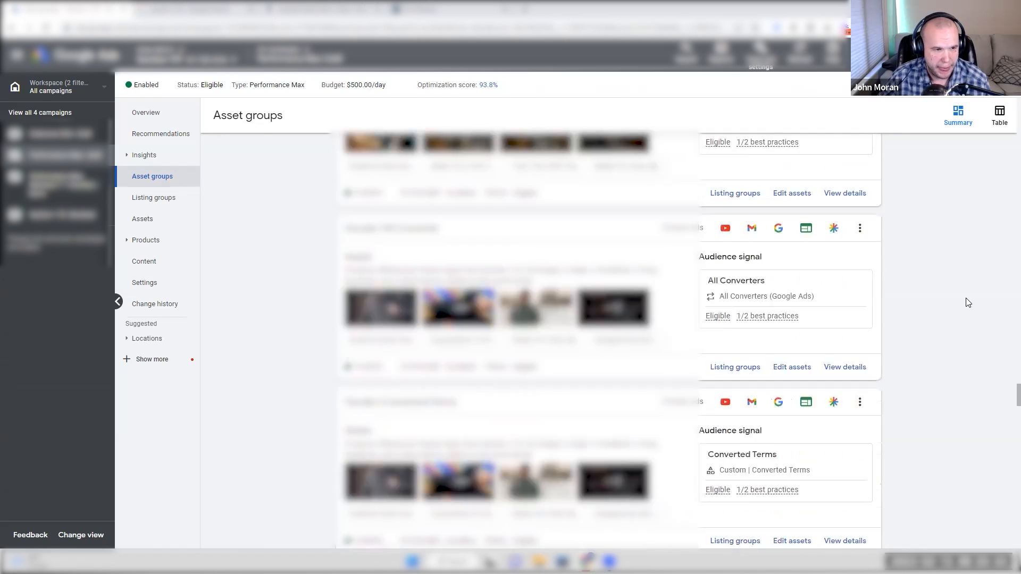
pyautogui.scroll(5, 739, 332)
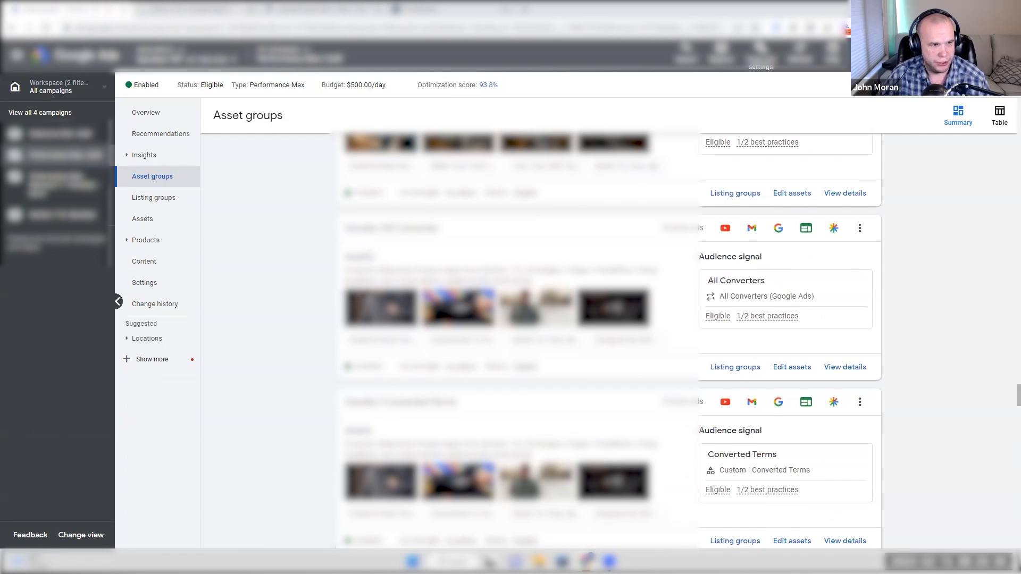
pyautogui.scroll(-3, 711, 302)
pyautogui.scroll(-3, 765, 306)
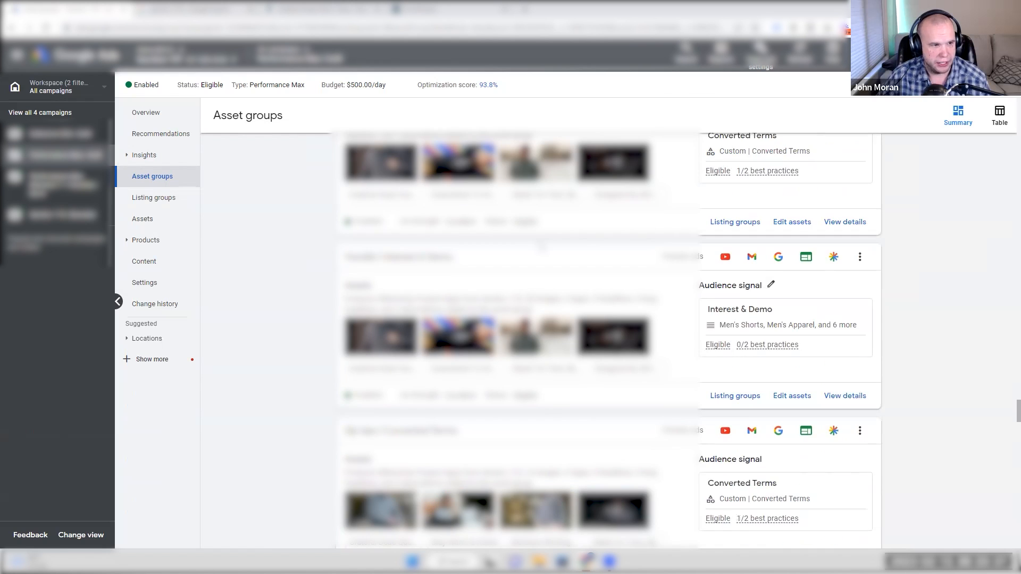
pyautogui.scroll(-2, 891, 326)
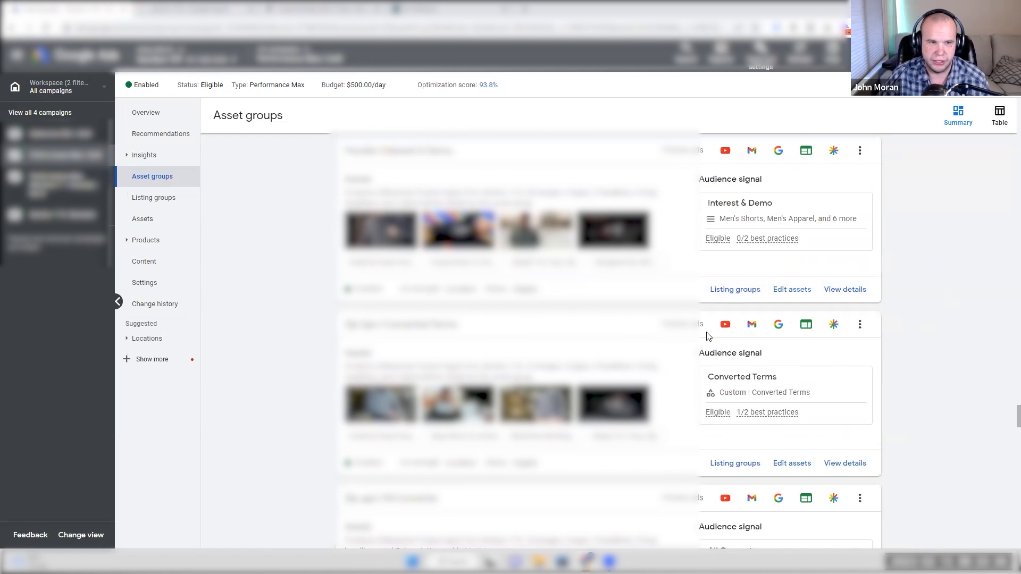
pyautogui.scroll(-3, 708, 336)
pyautogui.scroll(1, 560, 288)
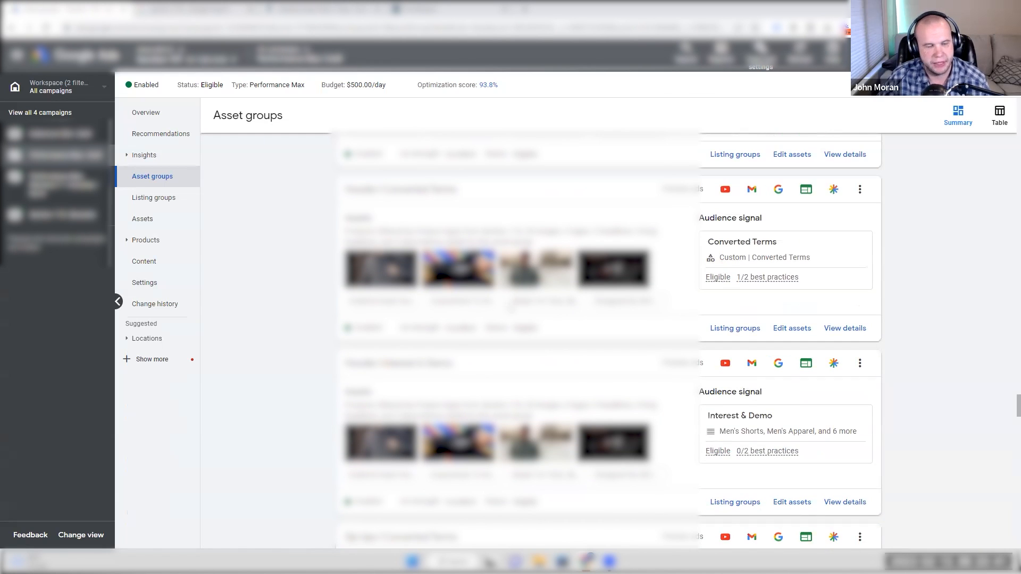